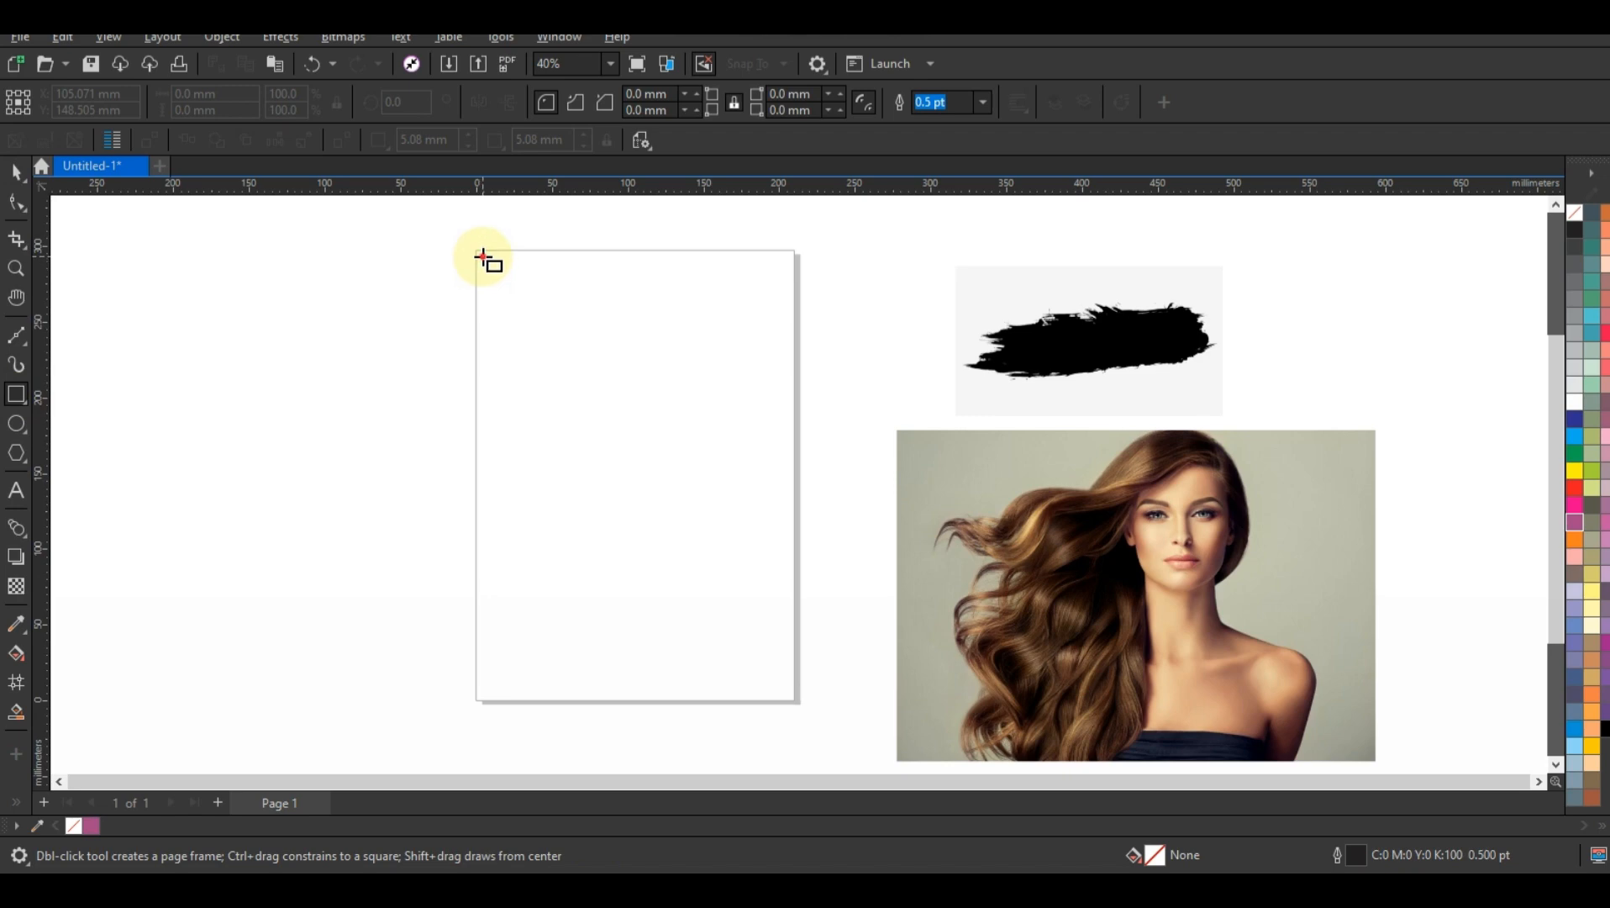
Step: Draw a rectangle about 200 × 288 mm on the page and fill it with #C1C4B1 sampled from the portrait's backdrop
{"action": "left_click_drag", "start_coordinate": [485, 259], "coordinate": [790, 698]}
{"action": "left_click", "coordinate": [15, 172]}
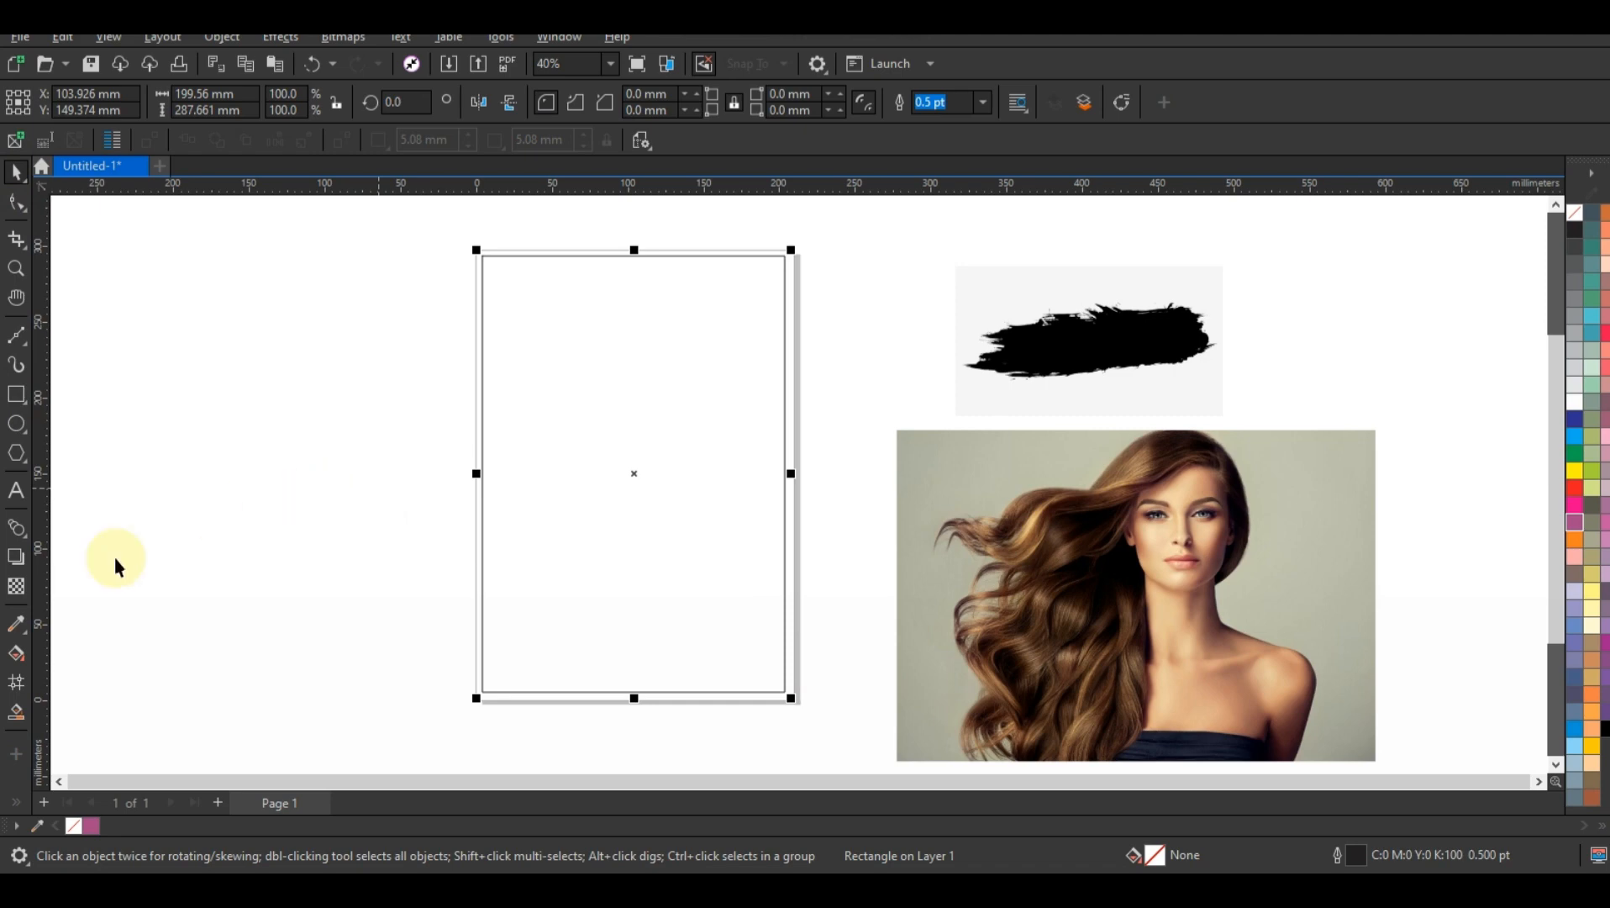
{"action": "left_click", "coordinate": [18, 623]}
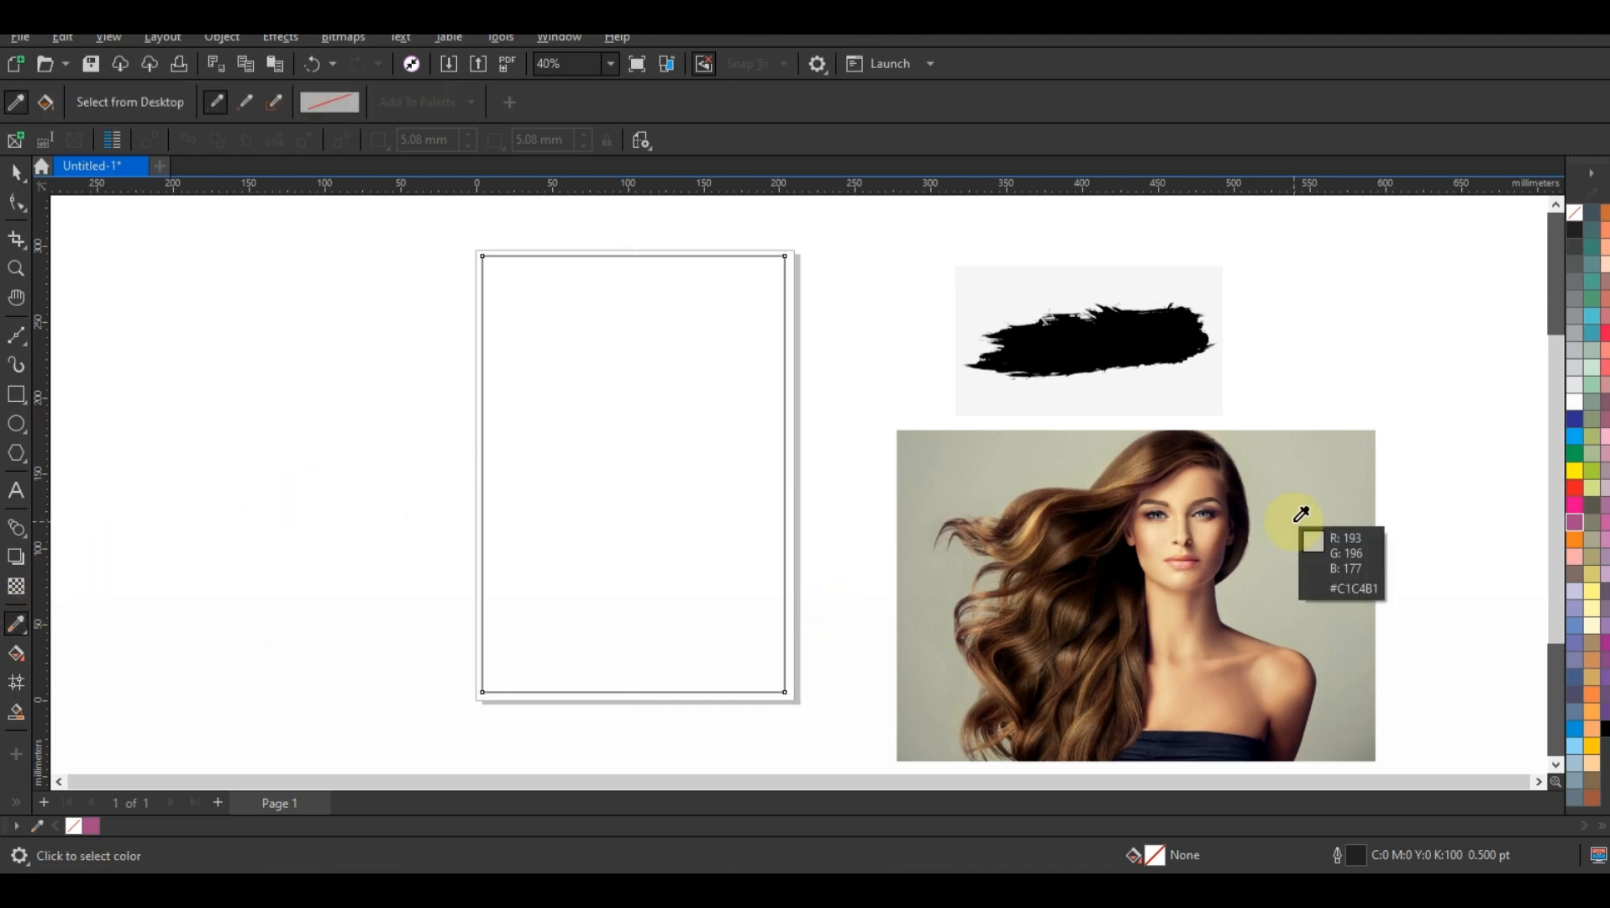
{"action": "left_click", "coordinate": [1294, 519]}
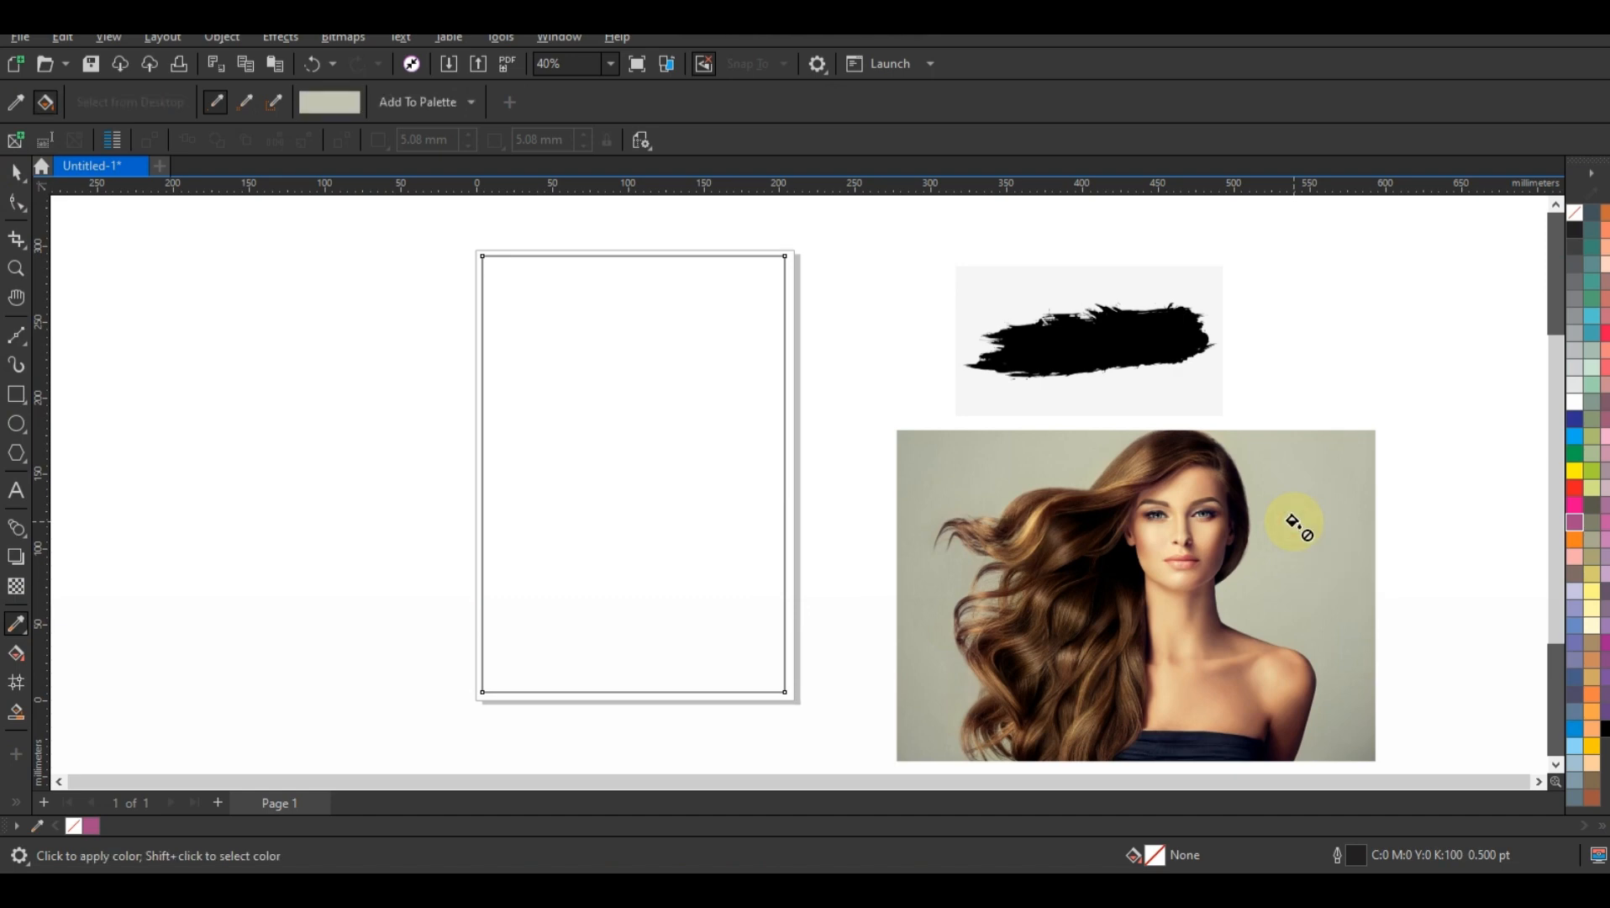
{"action": "left_click", "coordinate": [744, 517]}
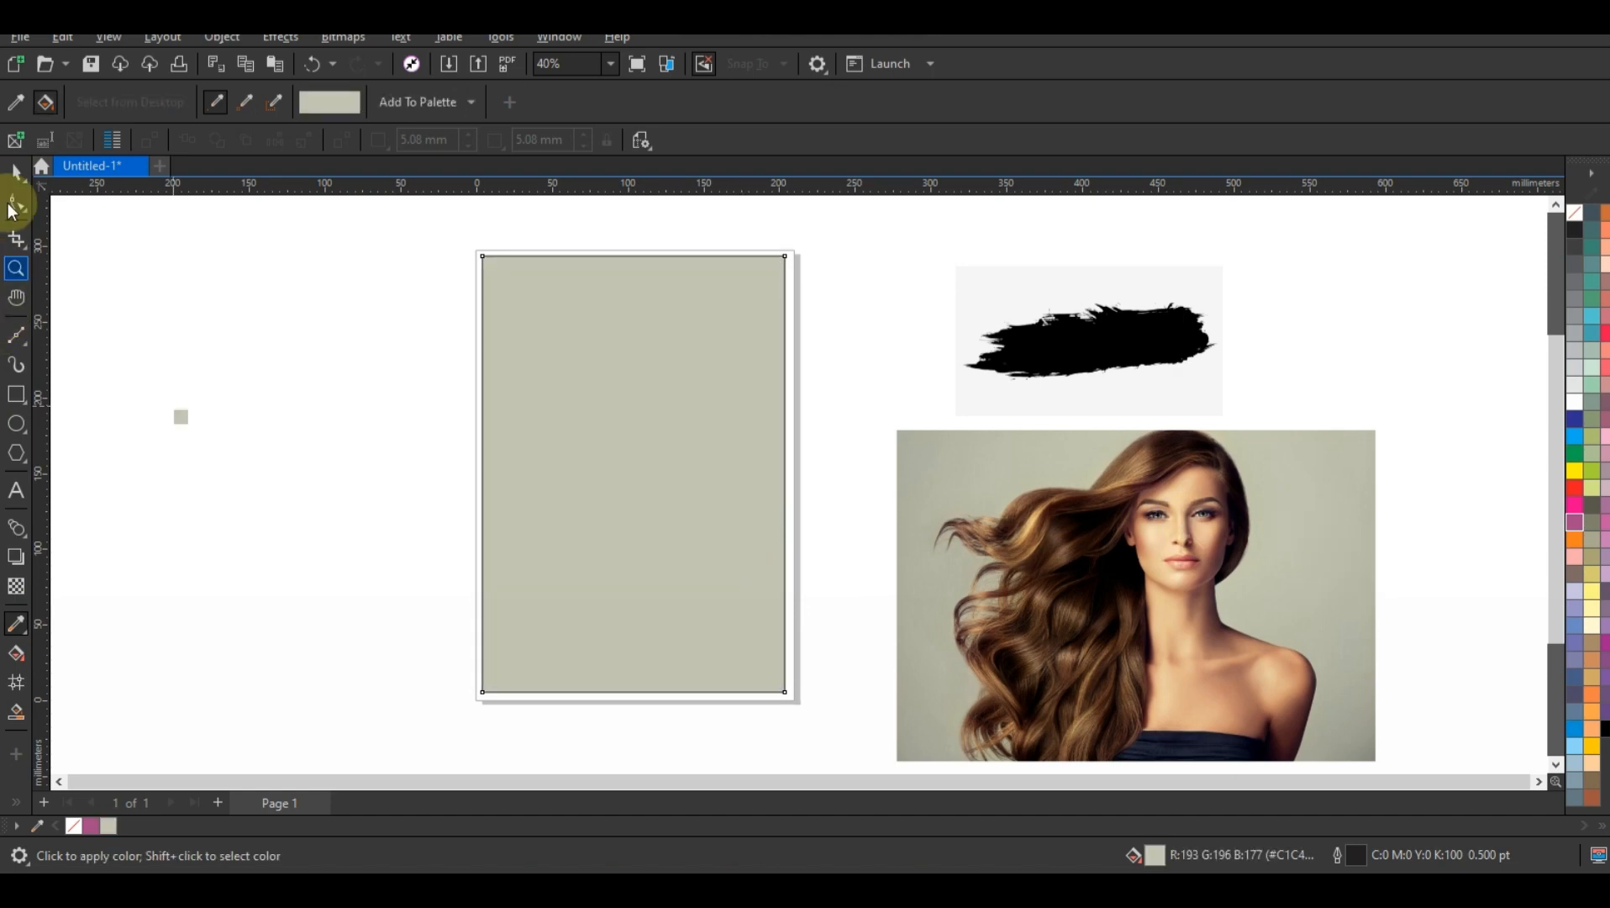
Step: Remove the outline from the background rectangle
{"action": "left_click", "coordinate": [16, 171]}
{"action": "left_click", "coordinate": [596, 414]}
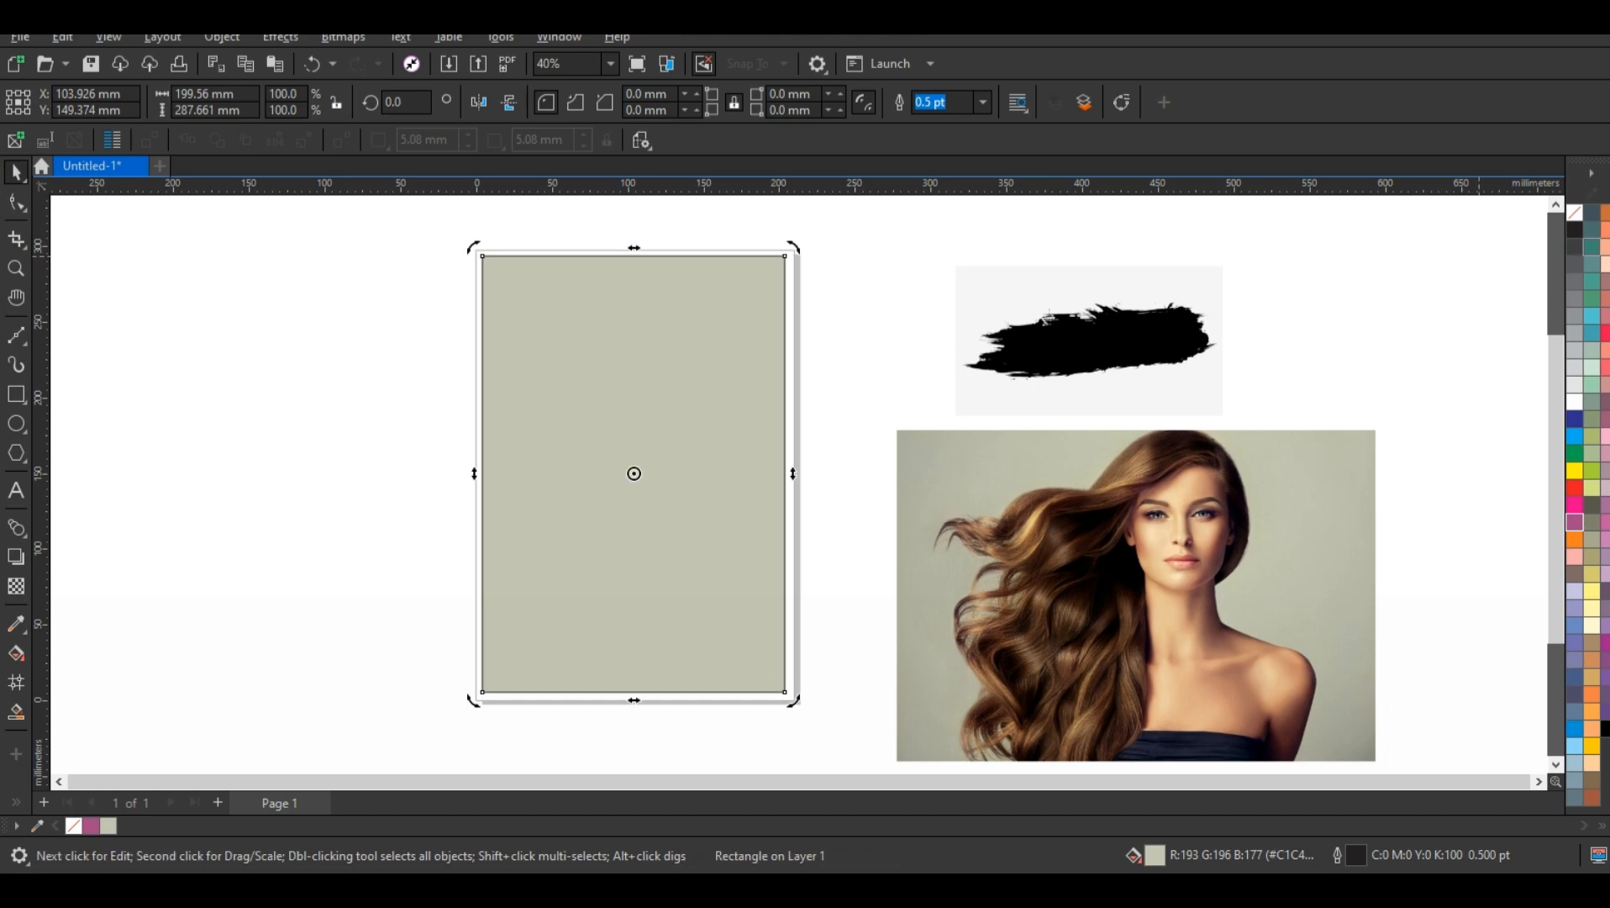
{"action": "right_click", "coordinate": [1569, 219]}
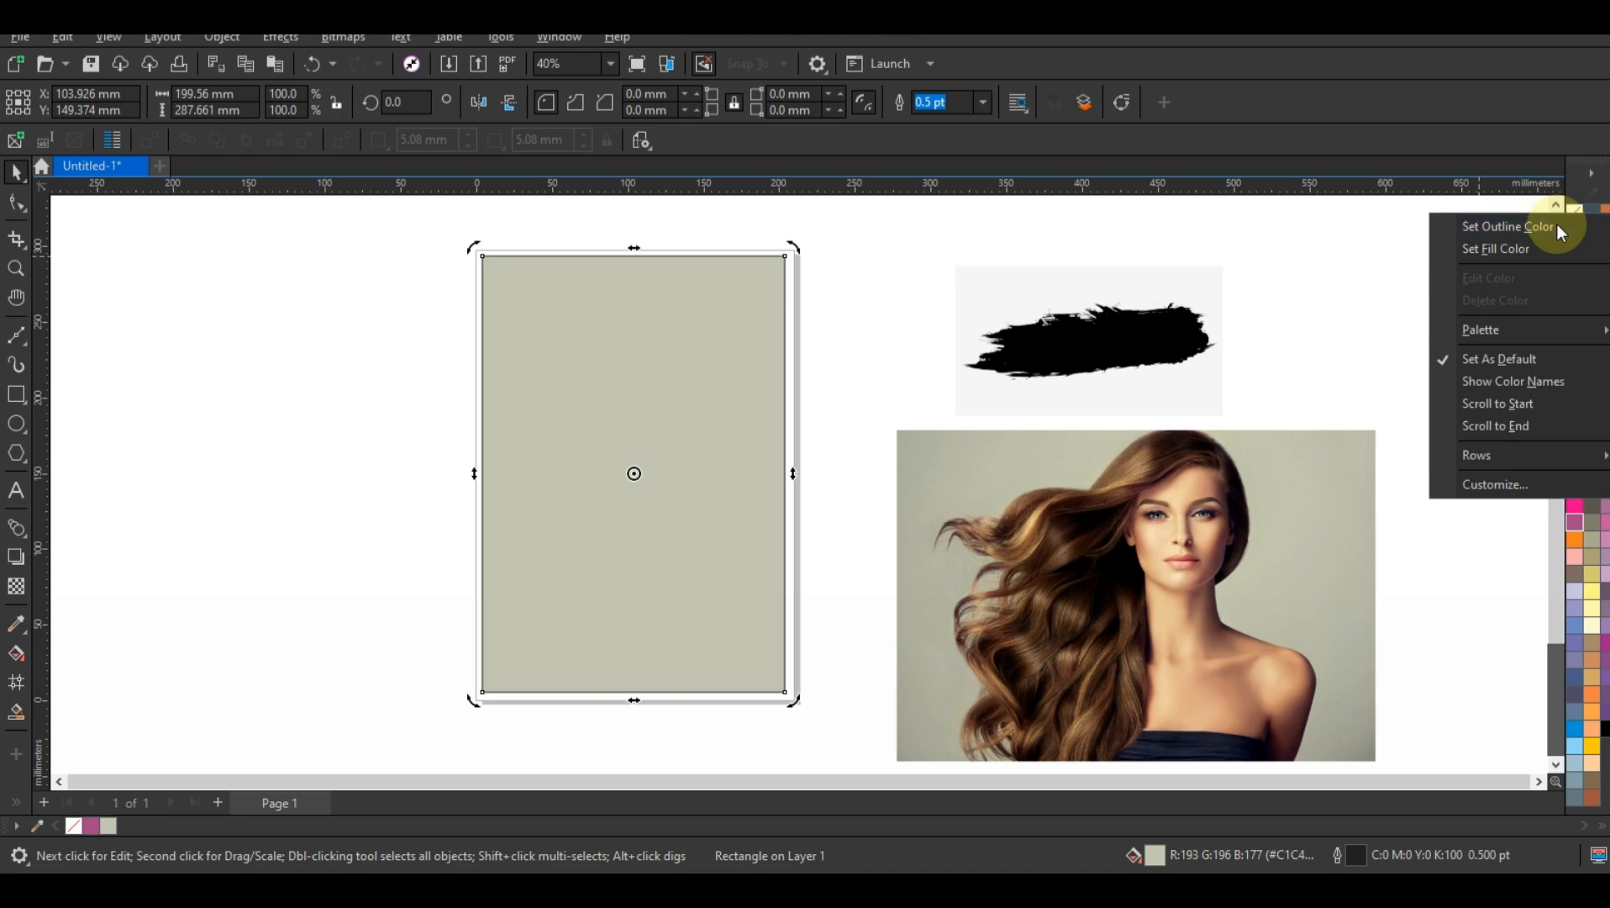
{"action": "left_click", "coordinate": [1556, 224]}
{"action": "left_click", "coordinate": [647, 523]}
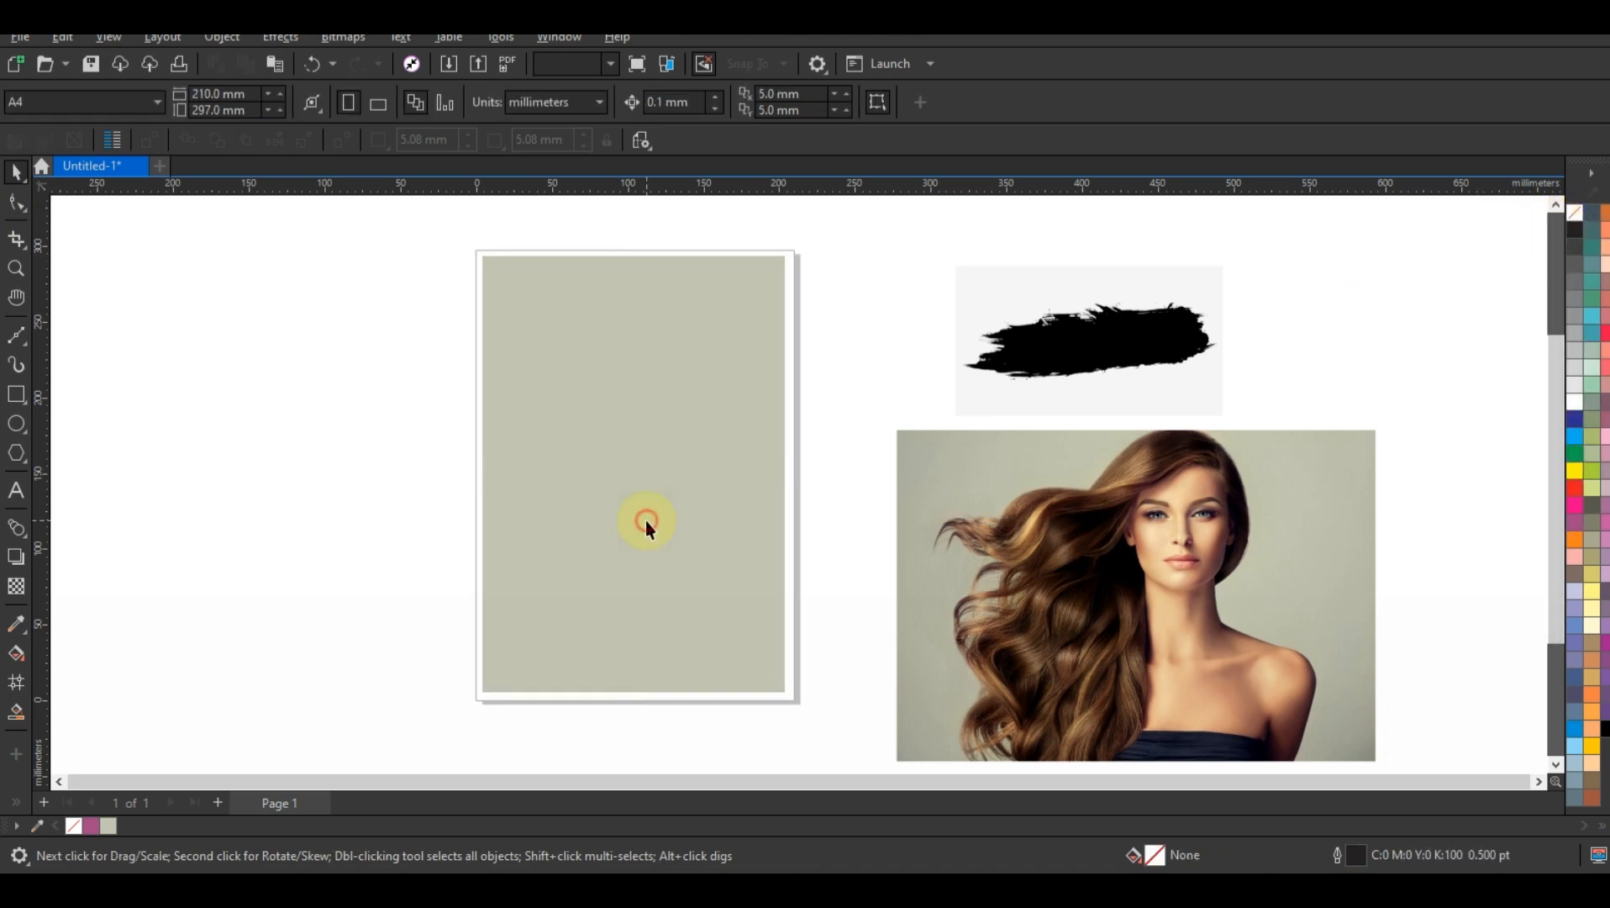
Step: Draw a second rectangle about 161 × 192 mm inside the background rectangle
{"action": "key", "text": "shift+F2"}
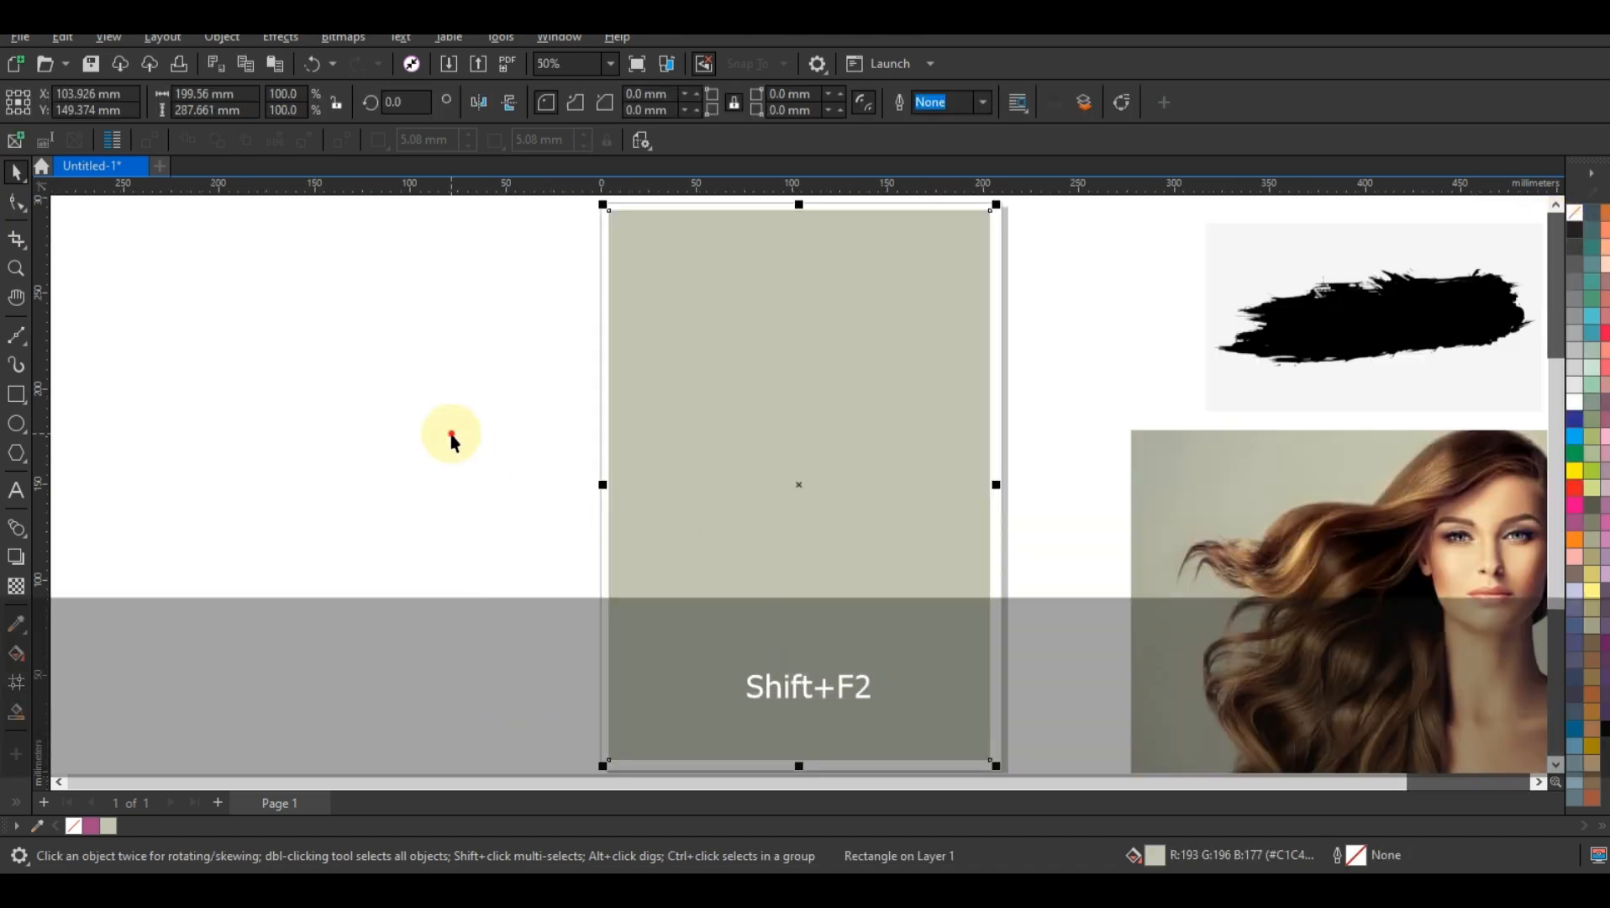
{"action": "left_click", "coordinate": [445, 434]}
{"action": "left_click", "coordinate": [18, 394]}
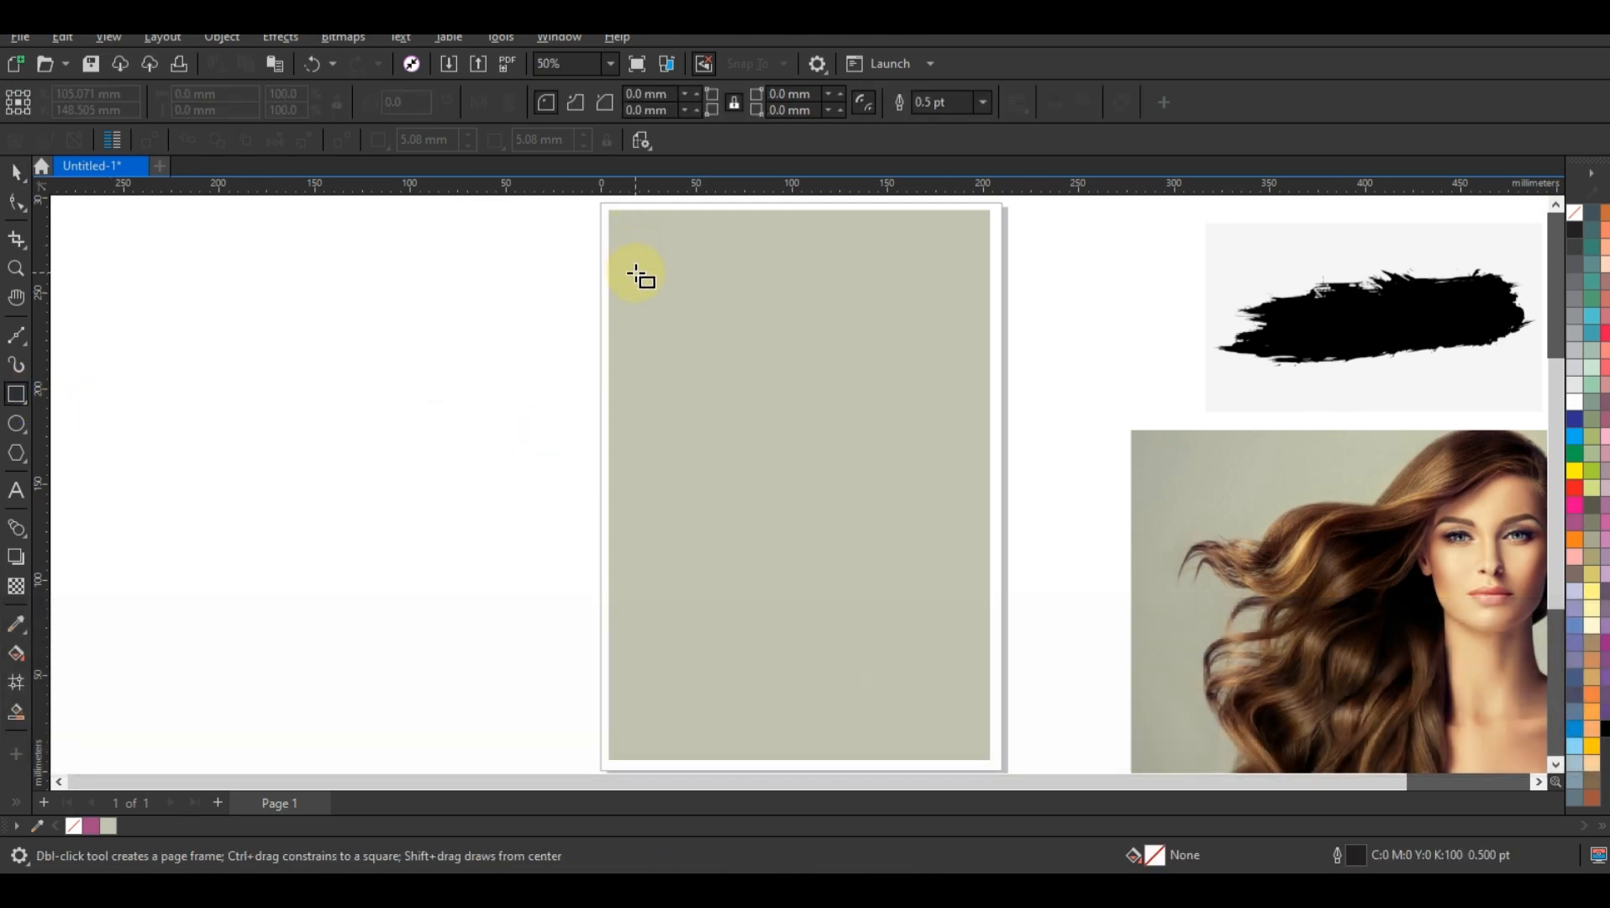
{"action": "left_click_drag", "start_coordinate": [638, 281], "coordinate": [948, 648]}
{"action": "left_click", "coordinate": [16, 173]}
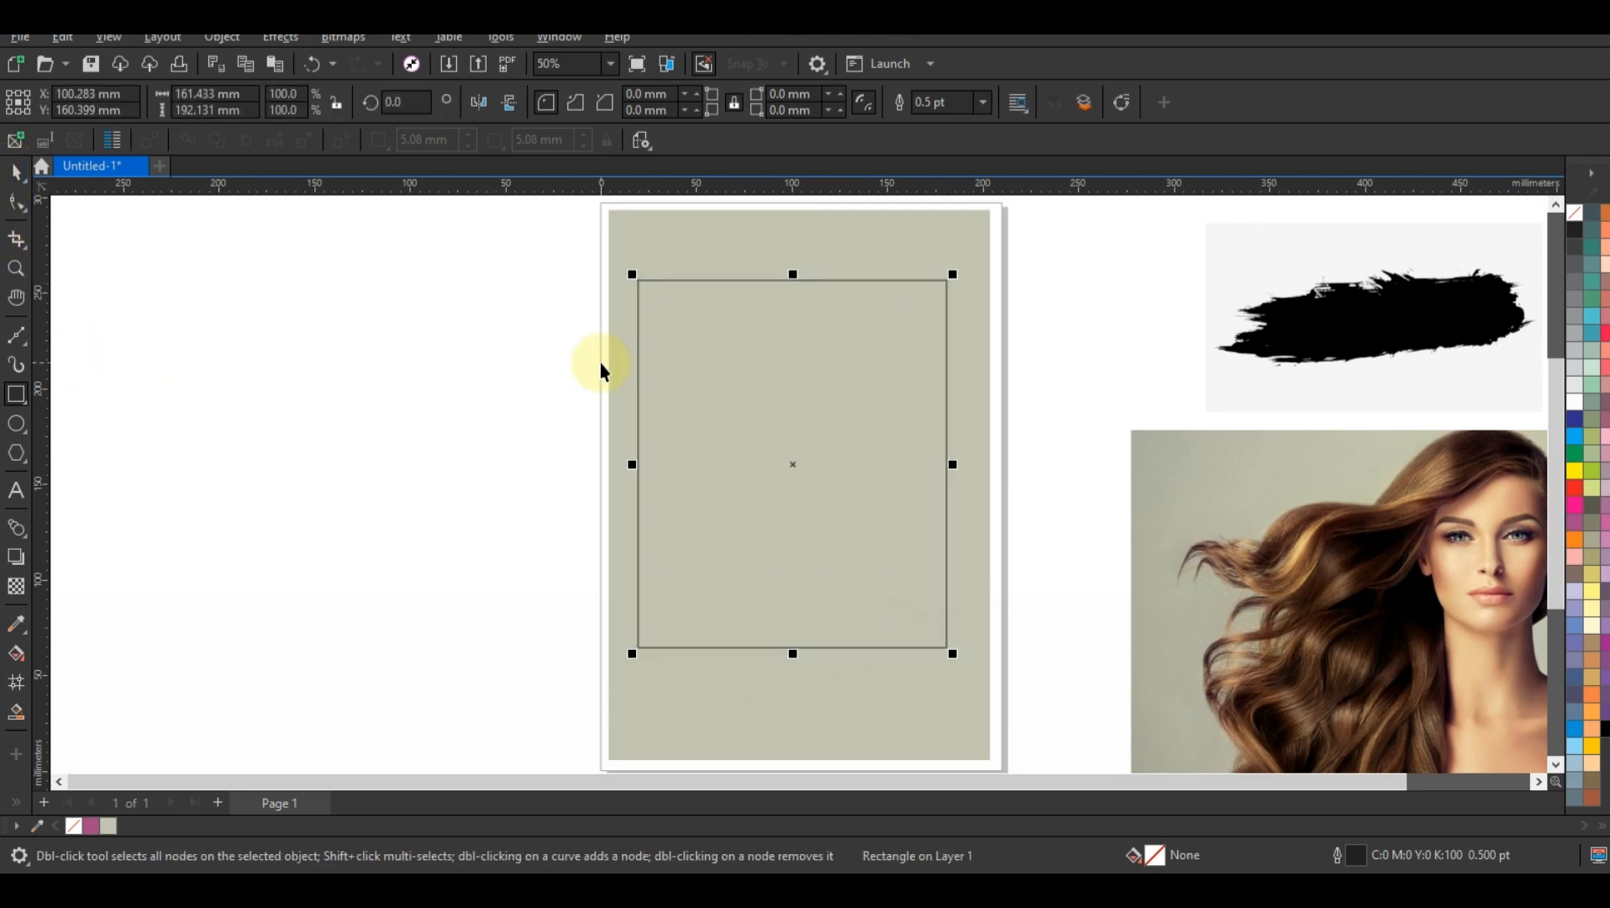
{"action": "key", "text": "space"}
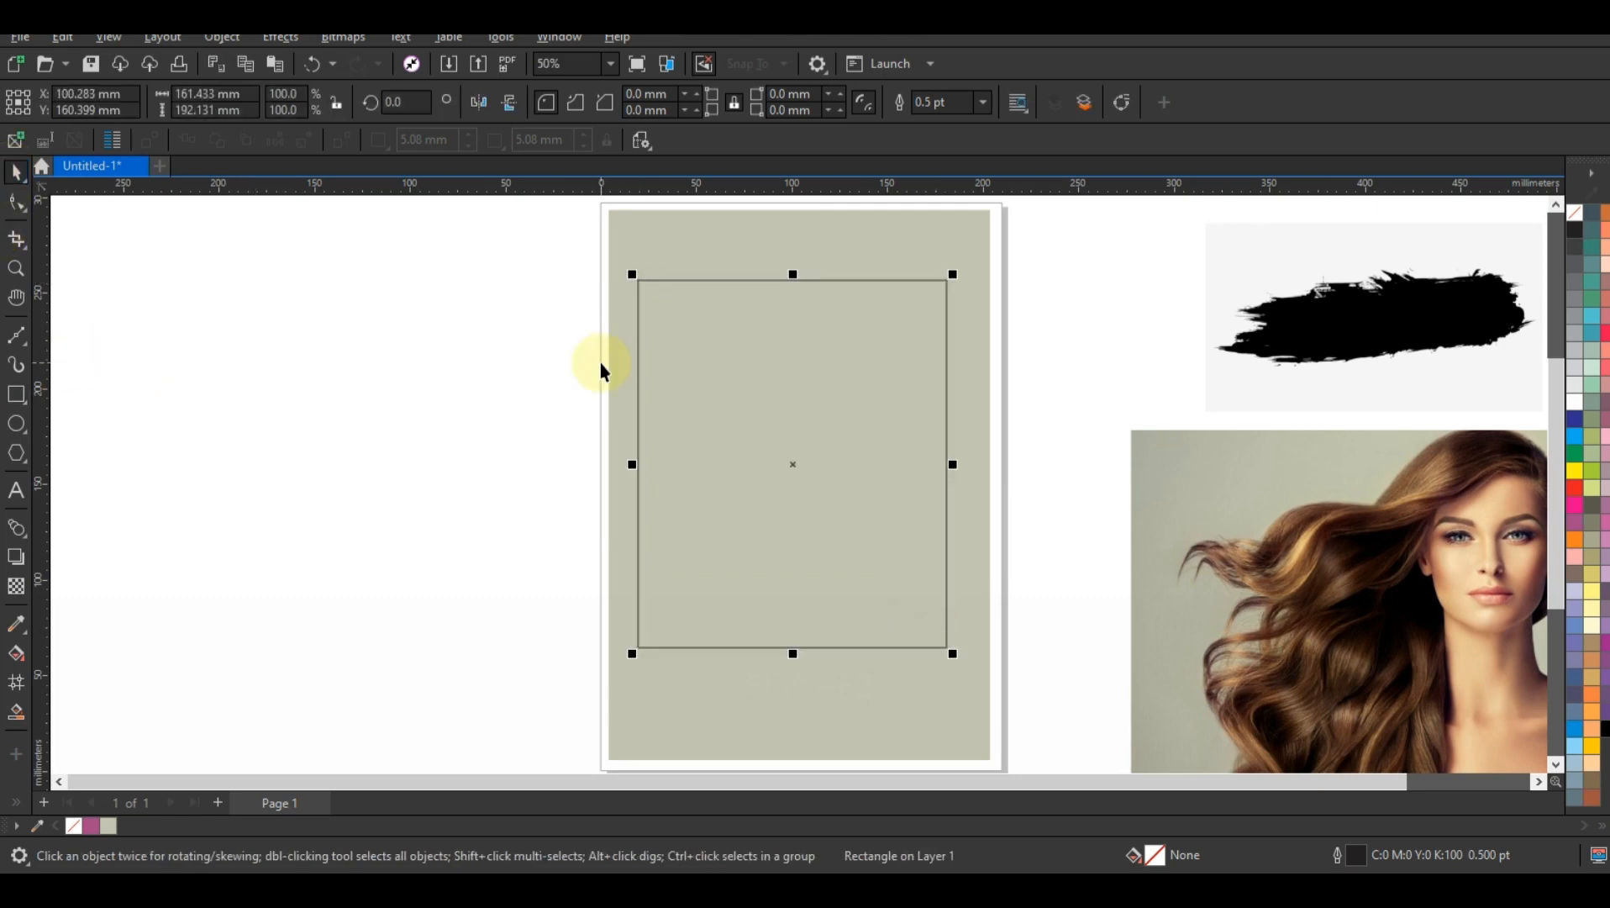
Step: Add a one-step inward contour of about 4.8 mm to the inner rectangle and break the contour apart
{"action": "left_click", "coordinate": [30, 545]}
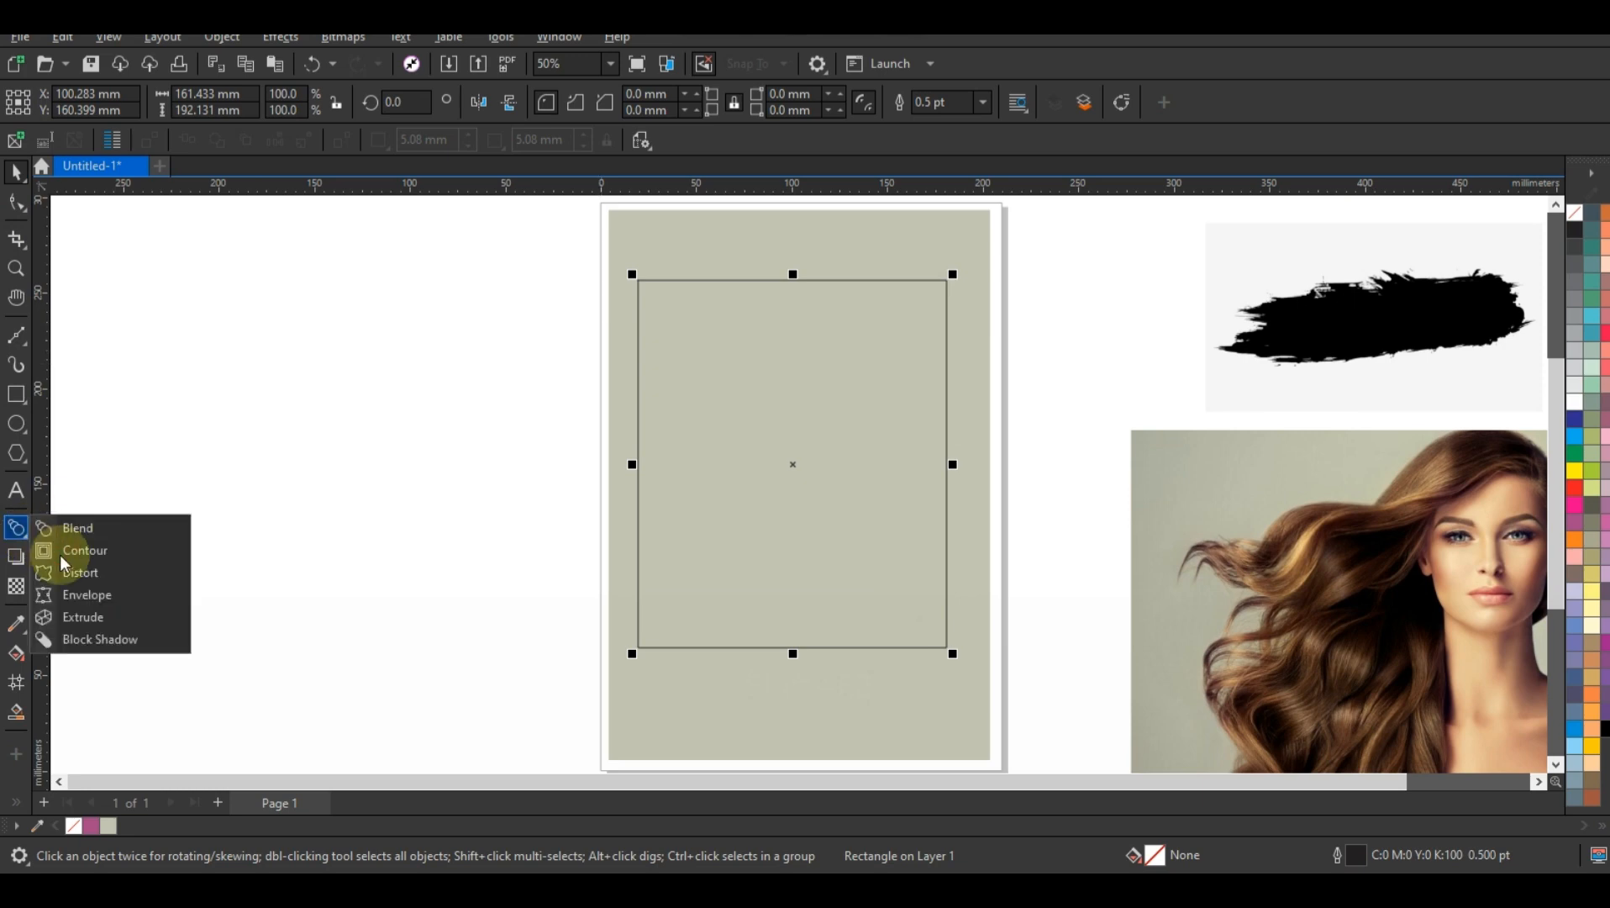
{"action": "left_click", "coordinate": [61, 556]}
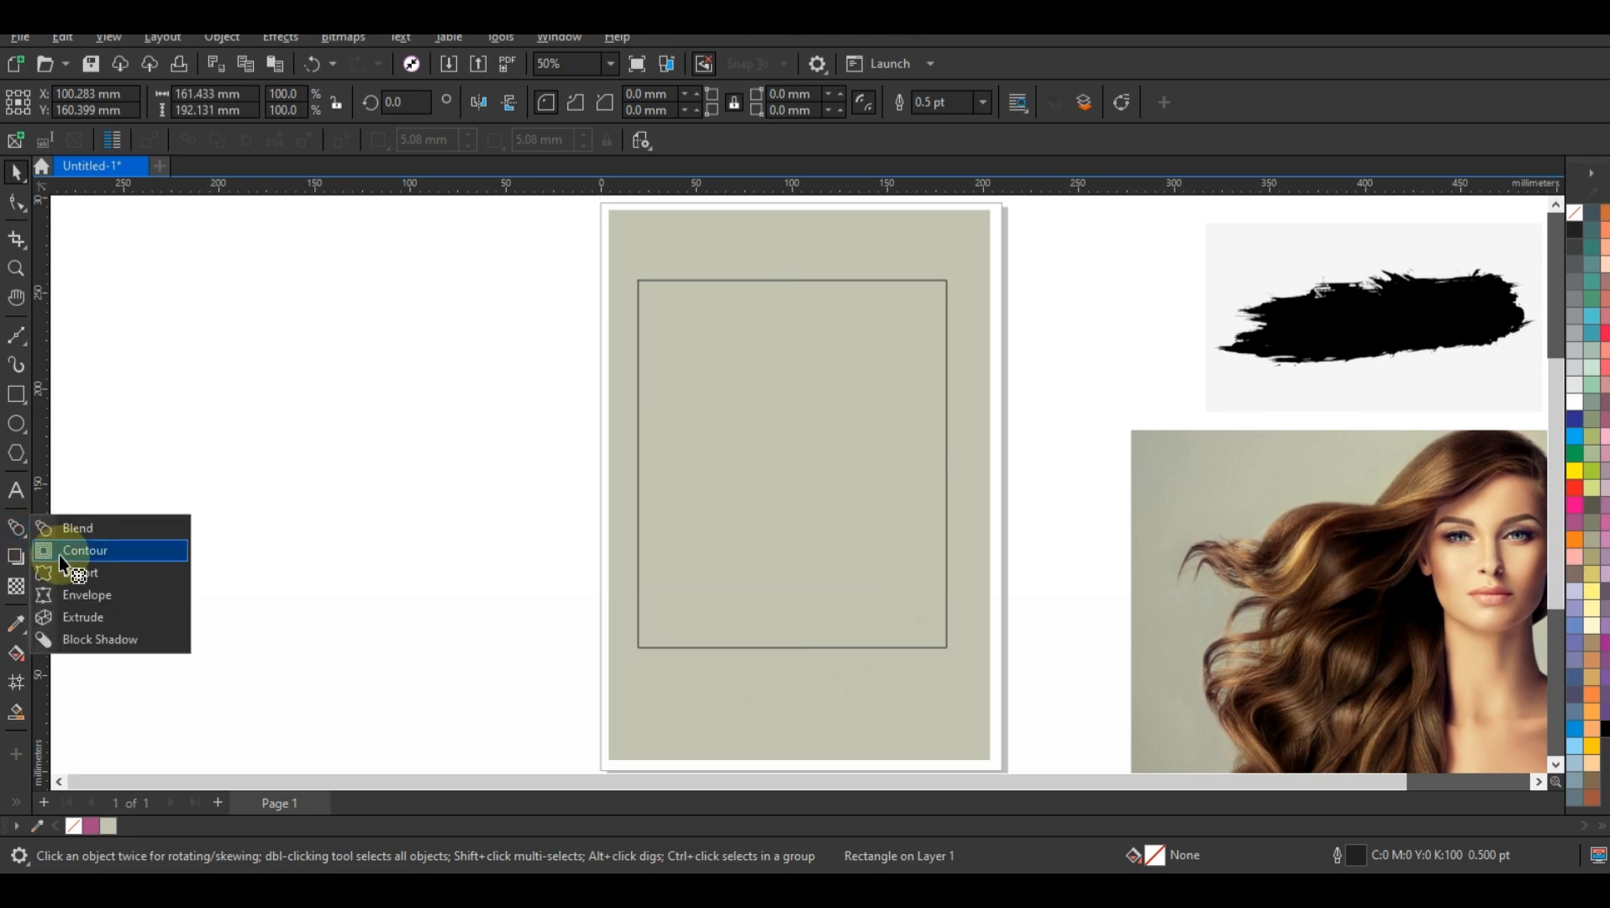
{"action": "left_click_drag", "start_coordinate": [724, 281], "coordinate": [725, 289]}
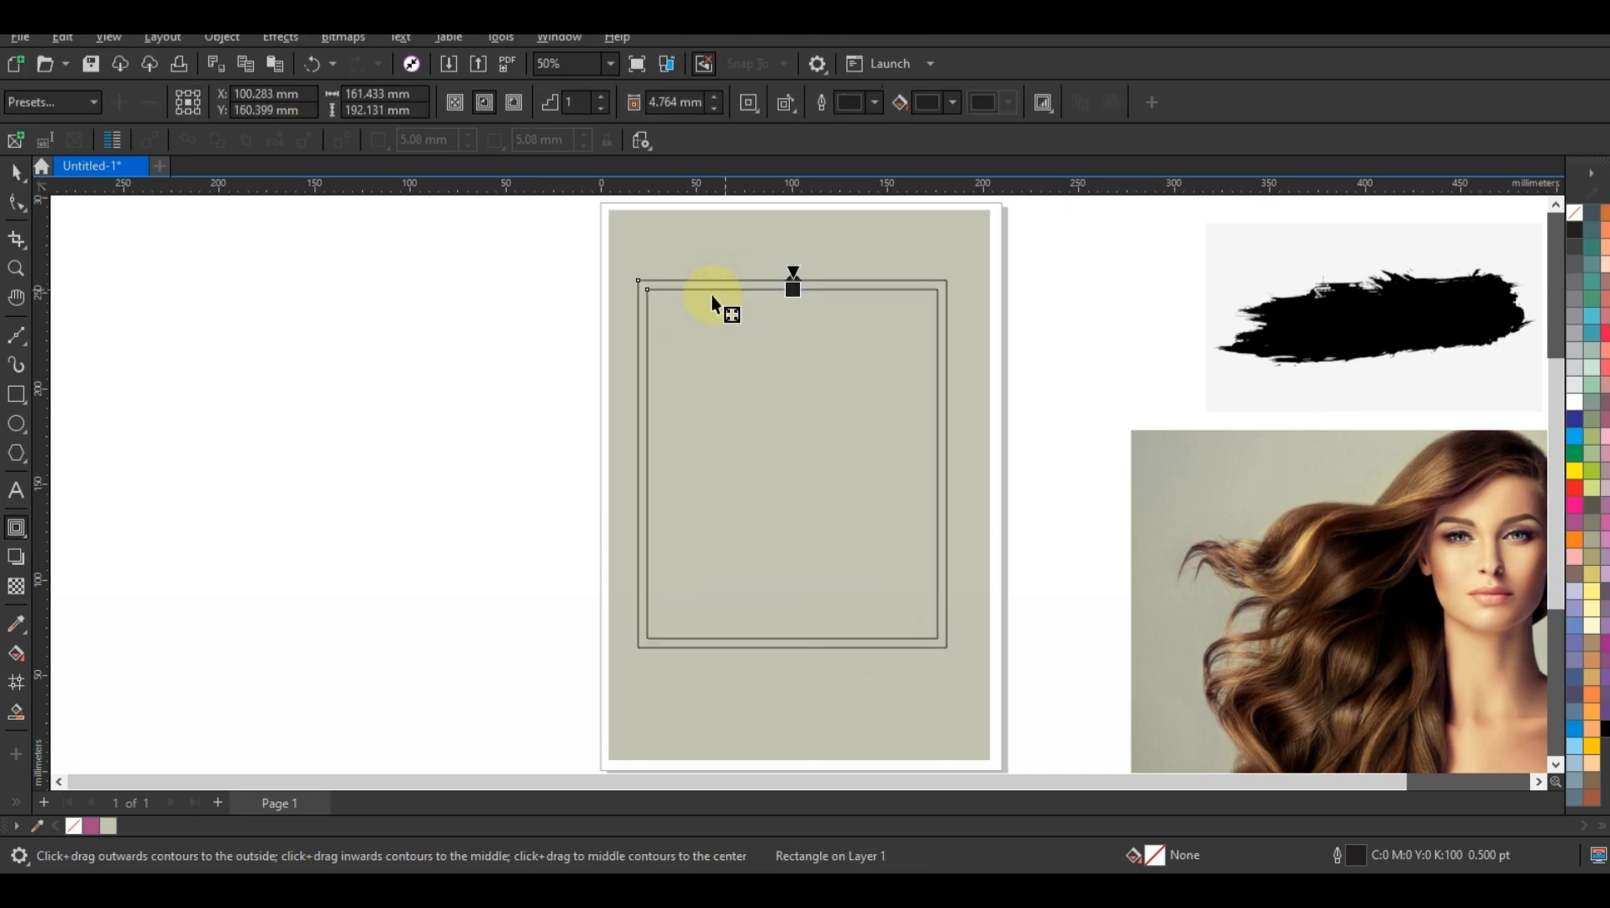
{"action": "left_click", "coordinate": [17, 174]}
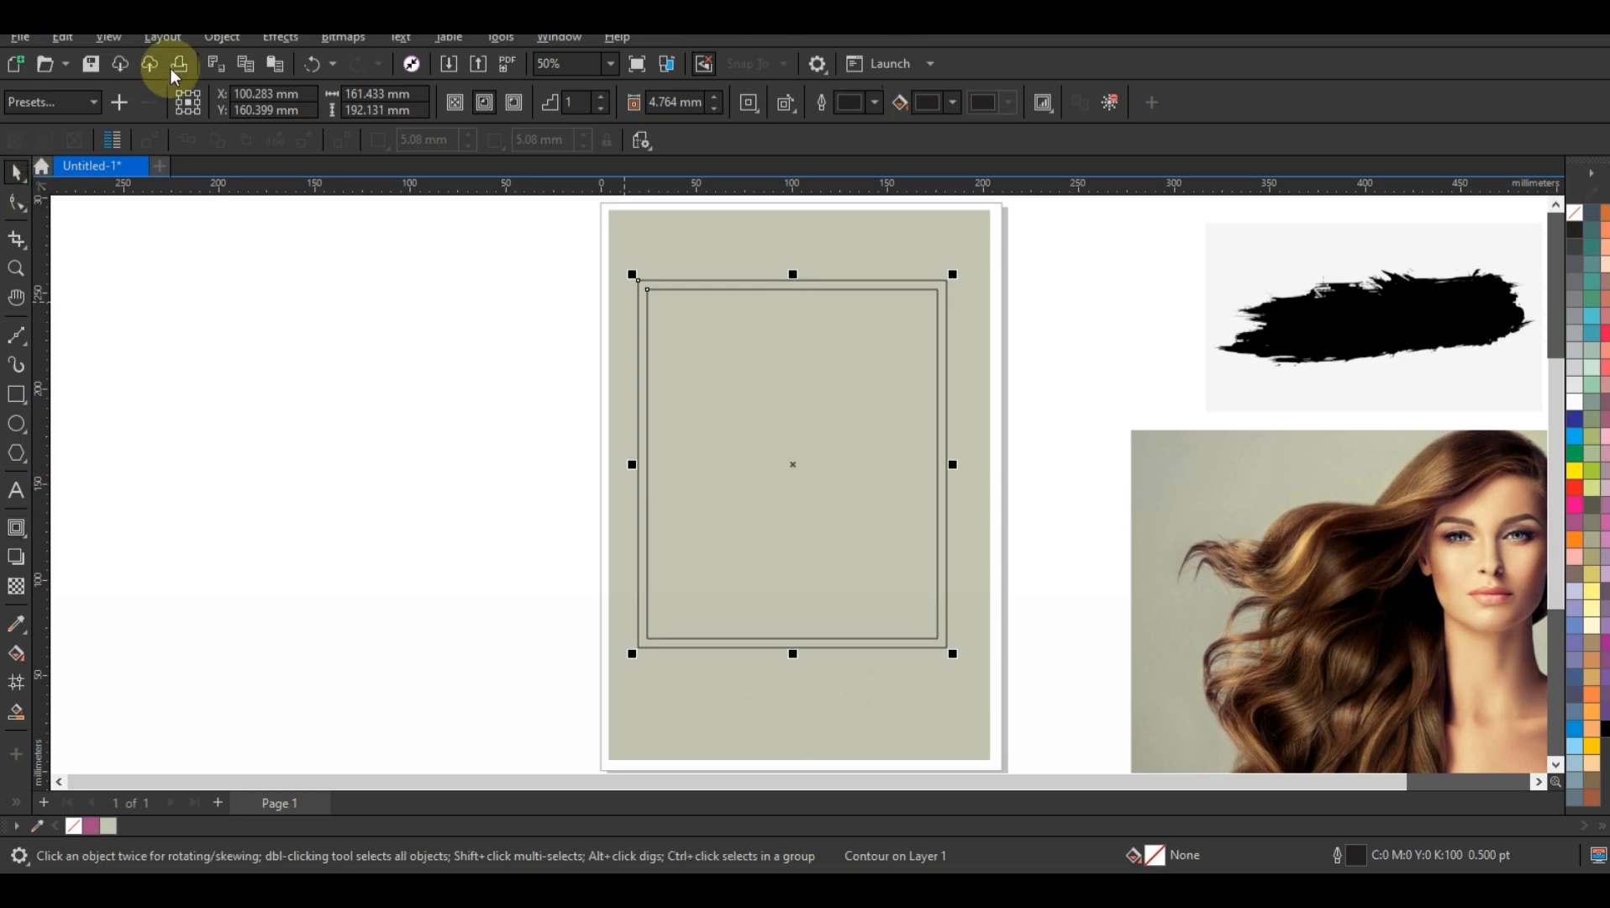
{"action": "left_click", "coordinate": [212, 37]}
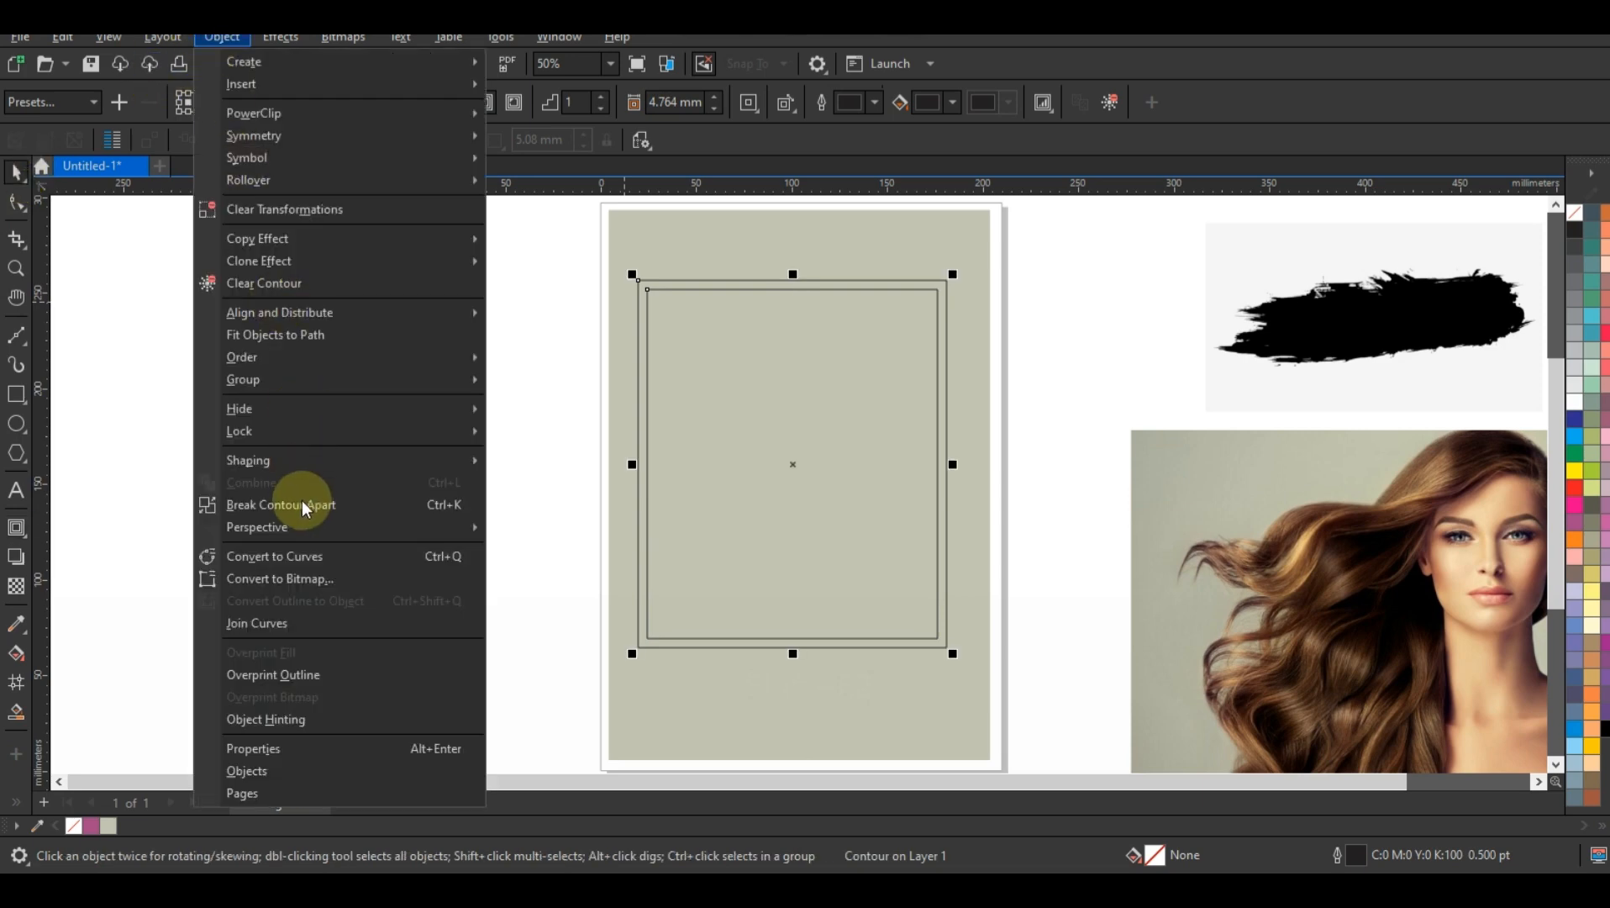
{"action": "left_click", "coordinate": [526, 352]}
{"action": "left_click", "coordinate": [535, 243]}
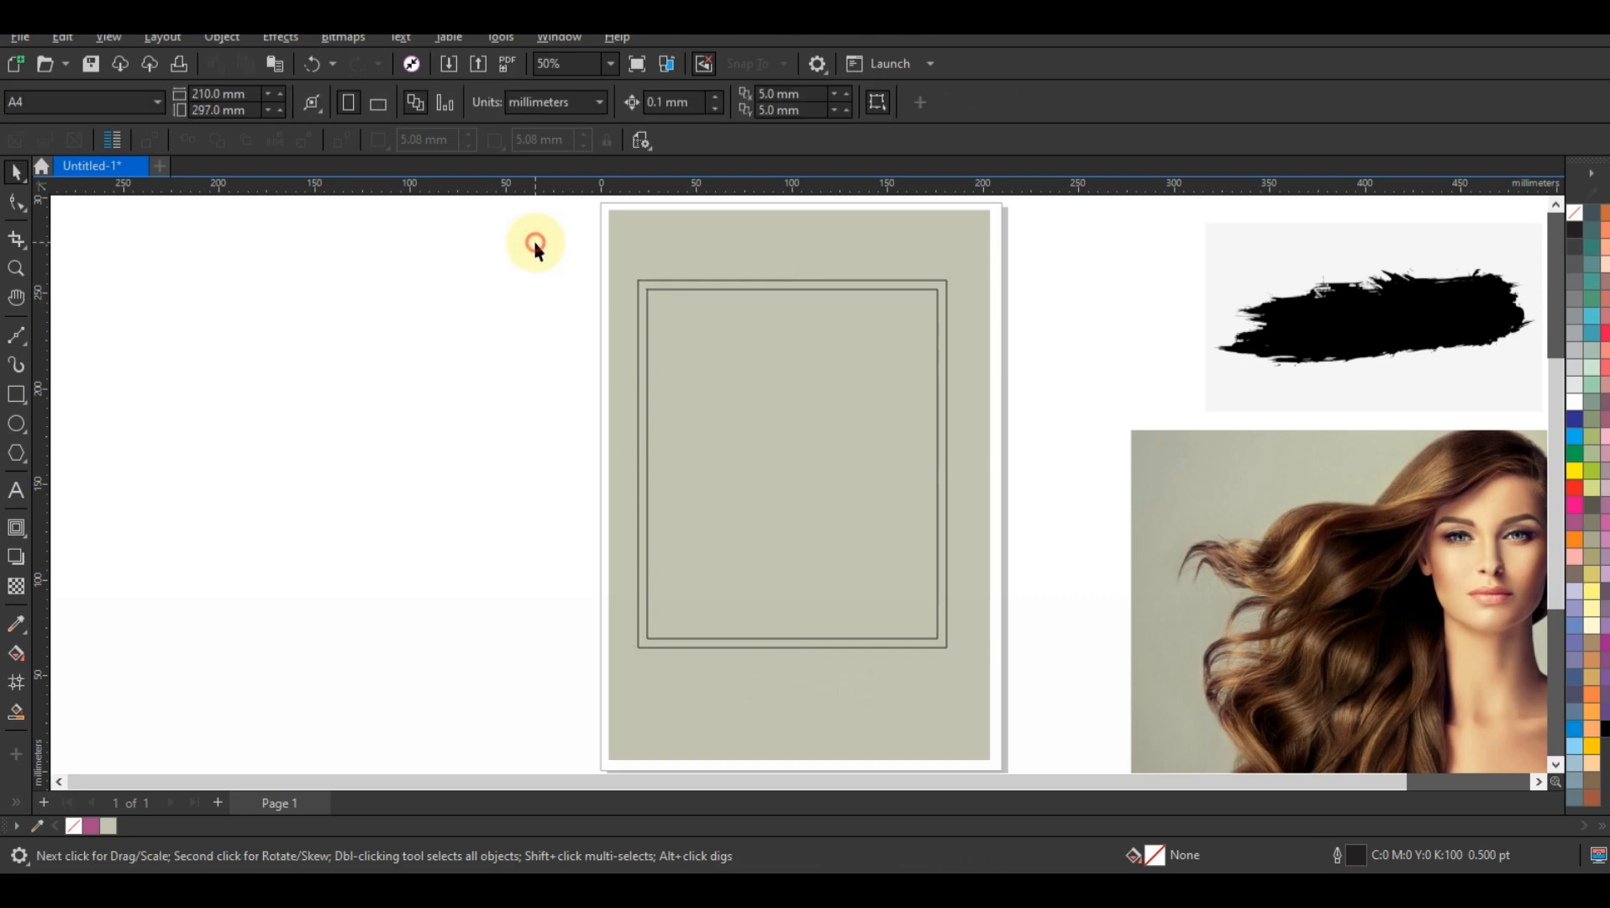
Step: Combine the two nested rectangles into a single frame and fill it with white
{"action": "left_click_drag", "start_coordinate": [862, 553], "coordinate": [975, 664]}
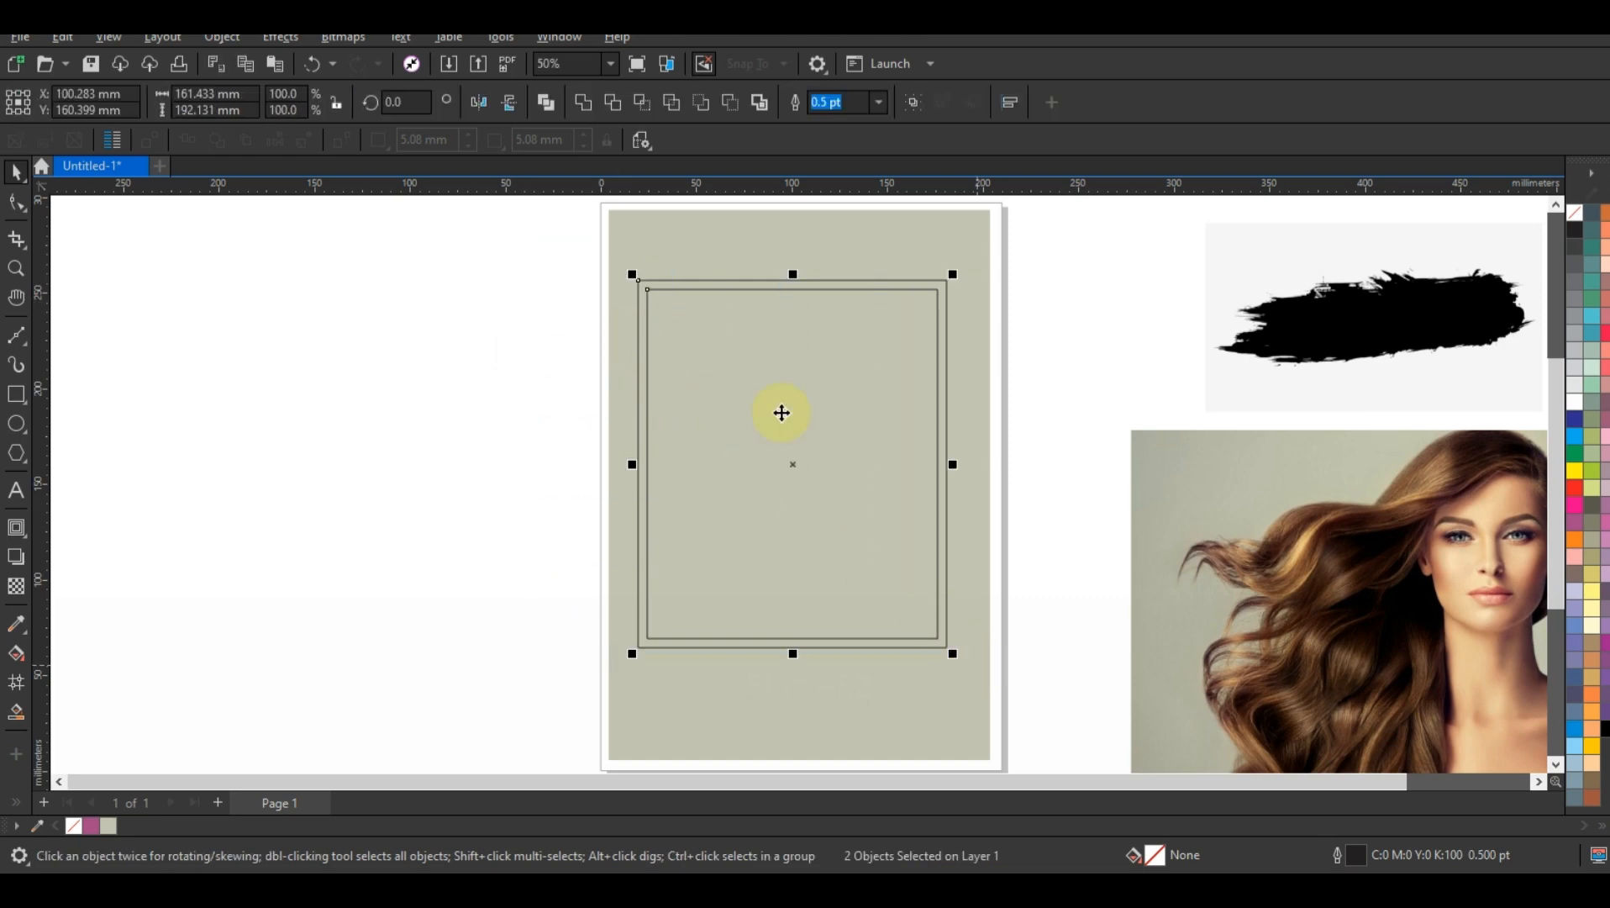
{"action": "left_click", "coordinate": [548, 105]}
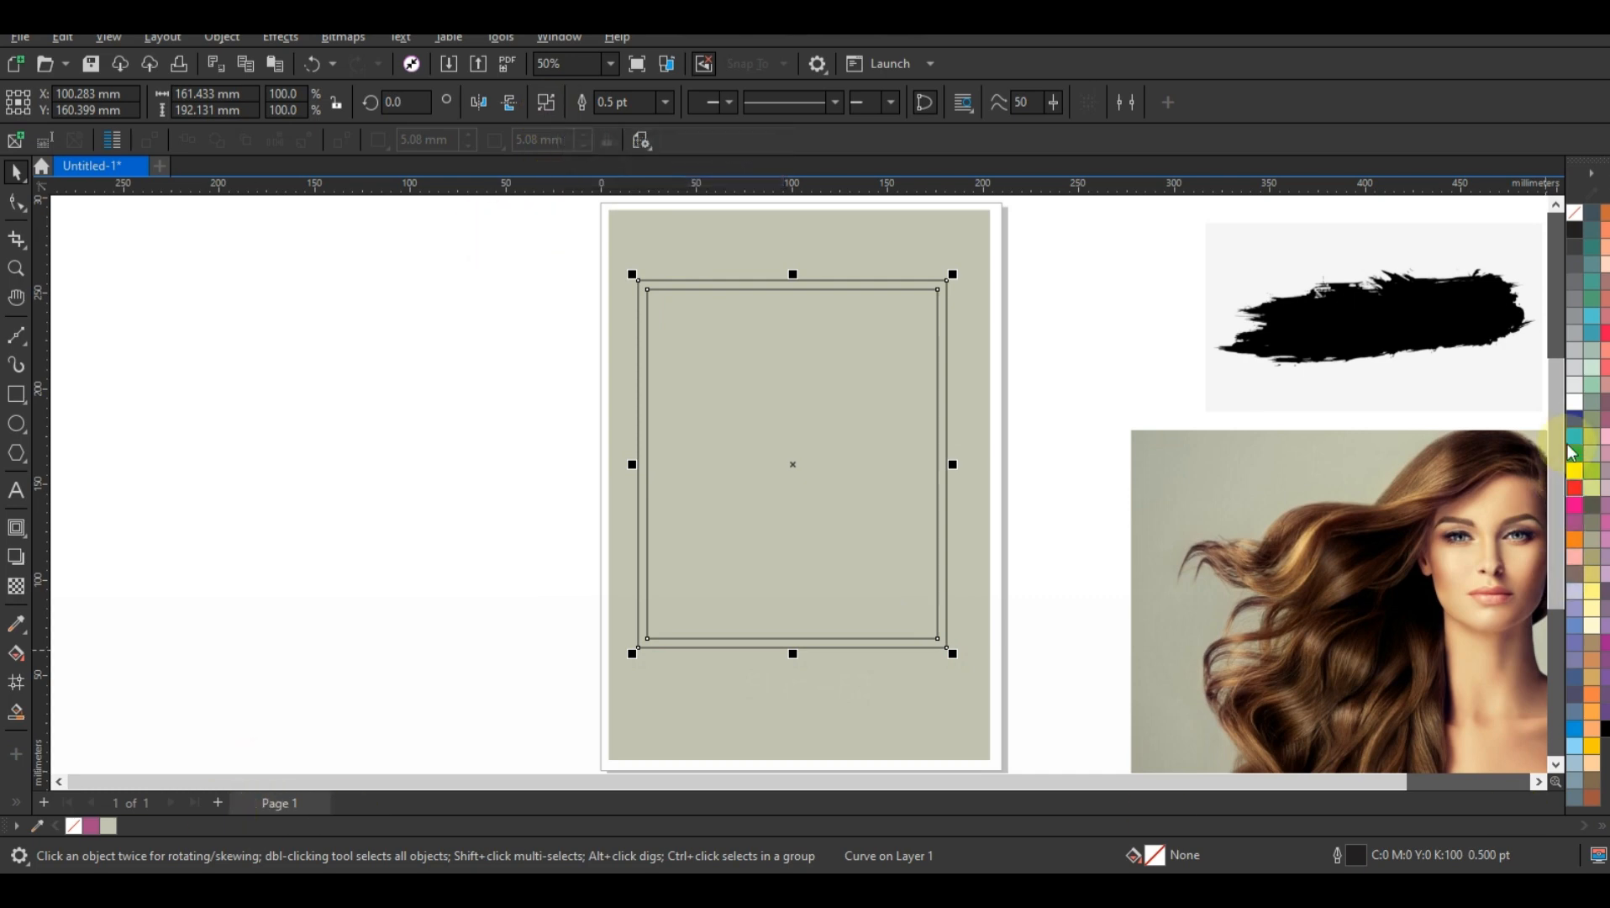
{"action": "left_click", "coordinate": [1574, 405]}
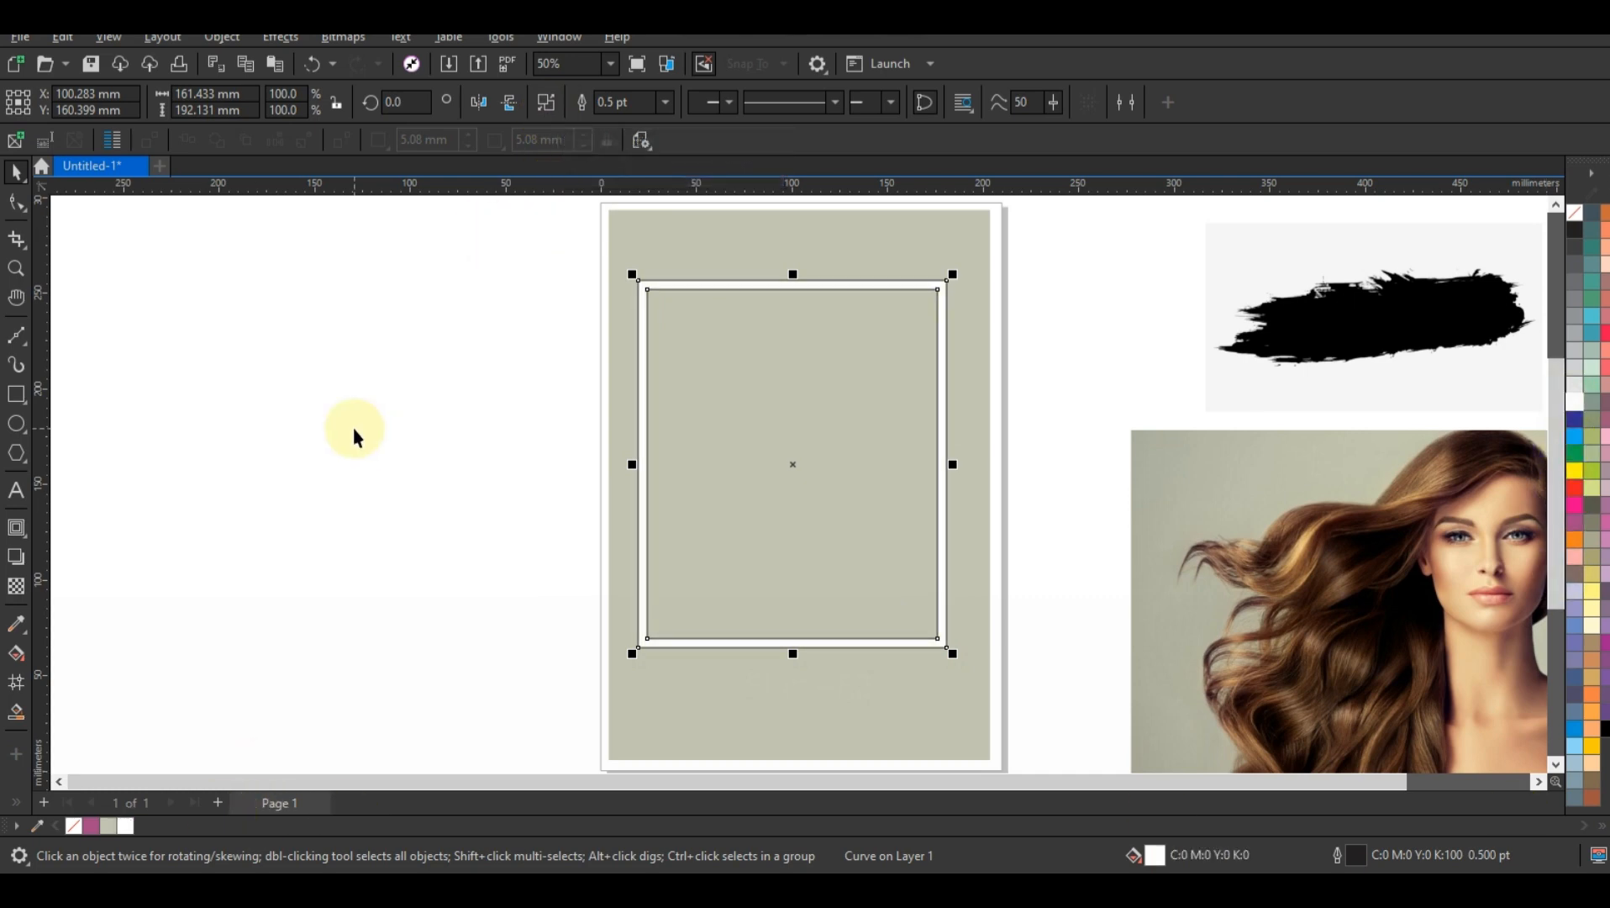
{"action": "left_click", "coordinate": [354, 426]}
Step: Move the brush-stroke bitmap to the empty area beside the page and outline-trace it as a Low Quality Image
{"action": "mouse_move", "coordinate": [1444, 298]}
{"action": "left_mouse_down"}
{"action": "mouse_move", "coordinate": [1089, 363]}
{"action": "mouse_move", "coordinate": [362, 385]}
{"action": "left_mouse_up"}
{"action": "right_click", "coordinate": [361, 384]}
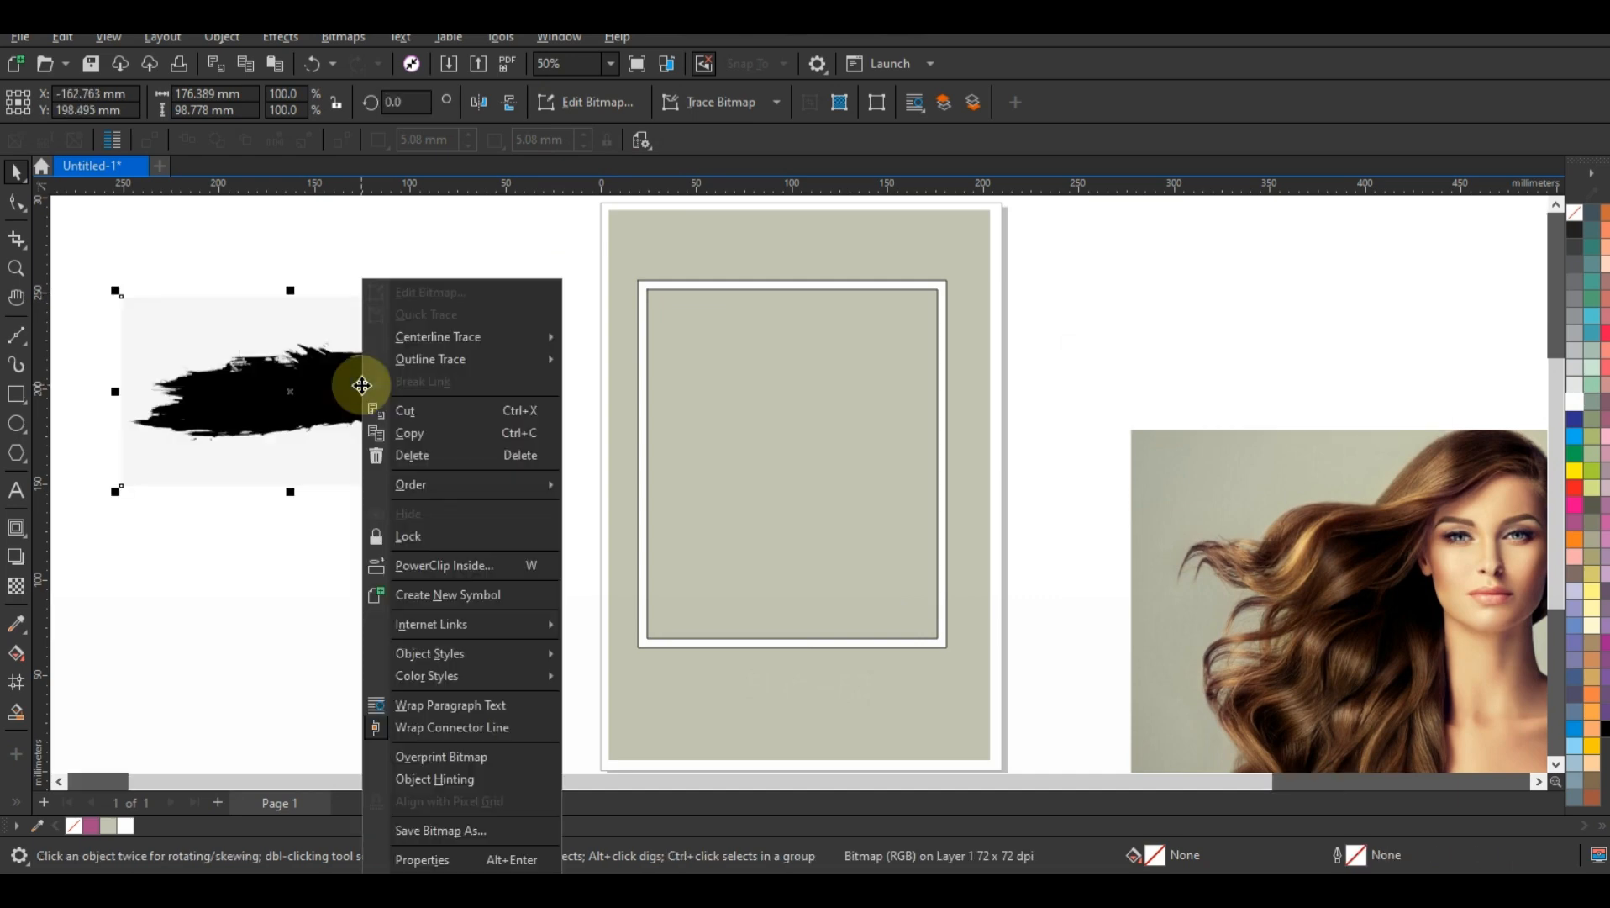
{"action": "mouse_move", "coordinate": [436, 364]}
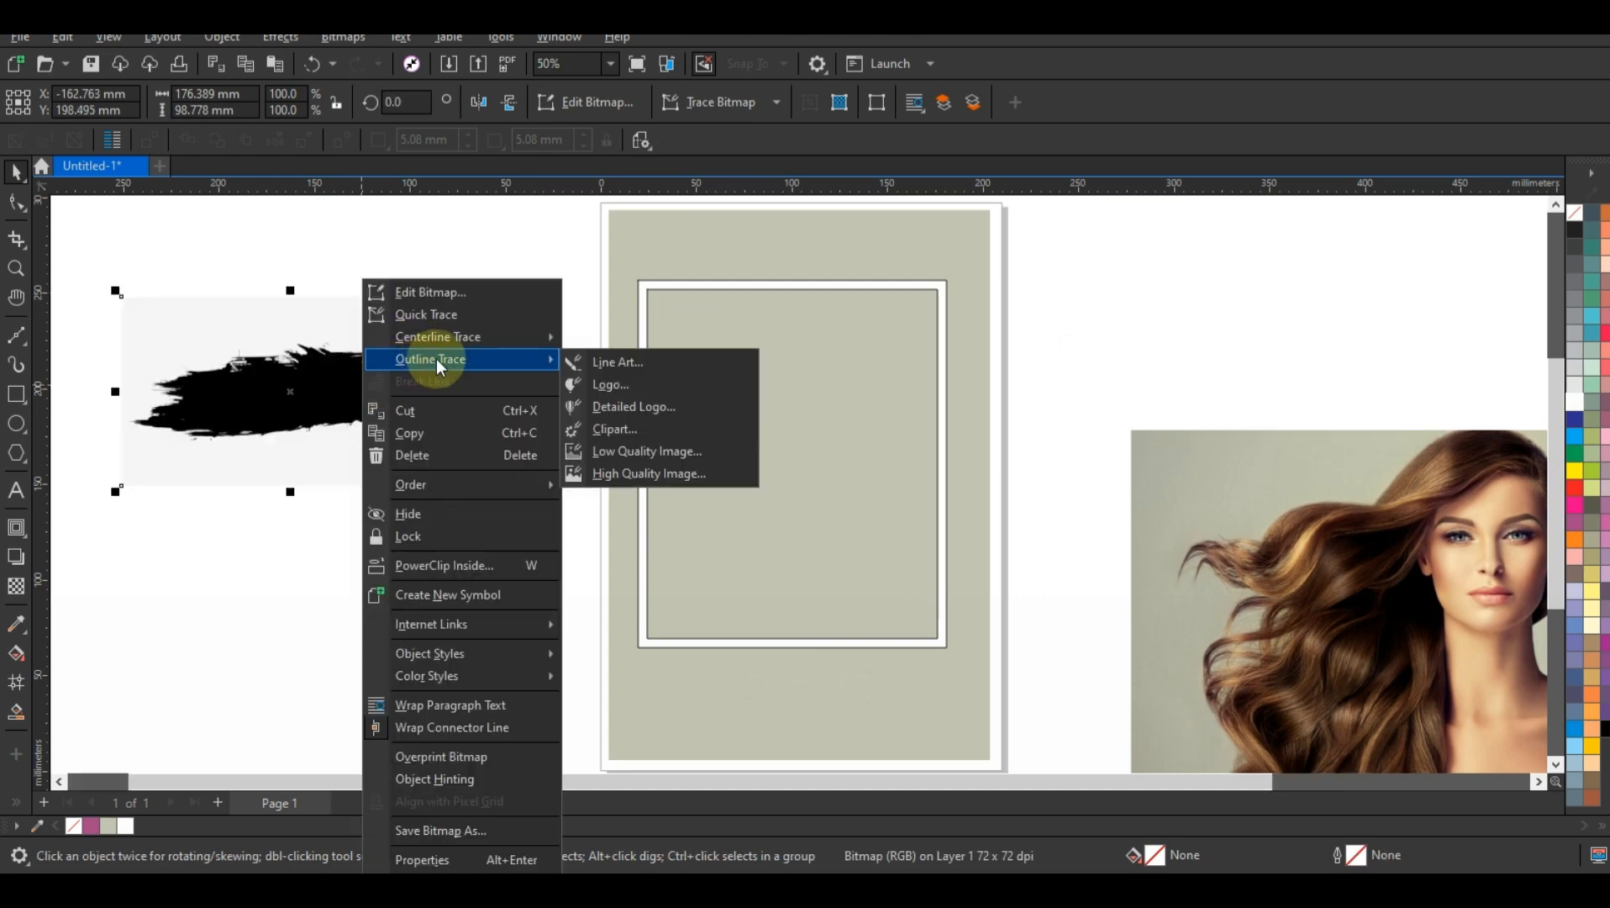
{"action": "left_click", "coordinate": [623, 455]}
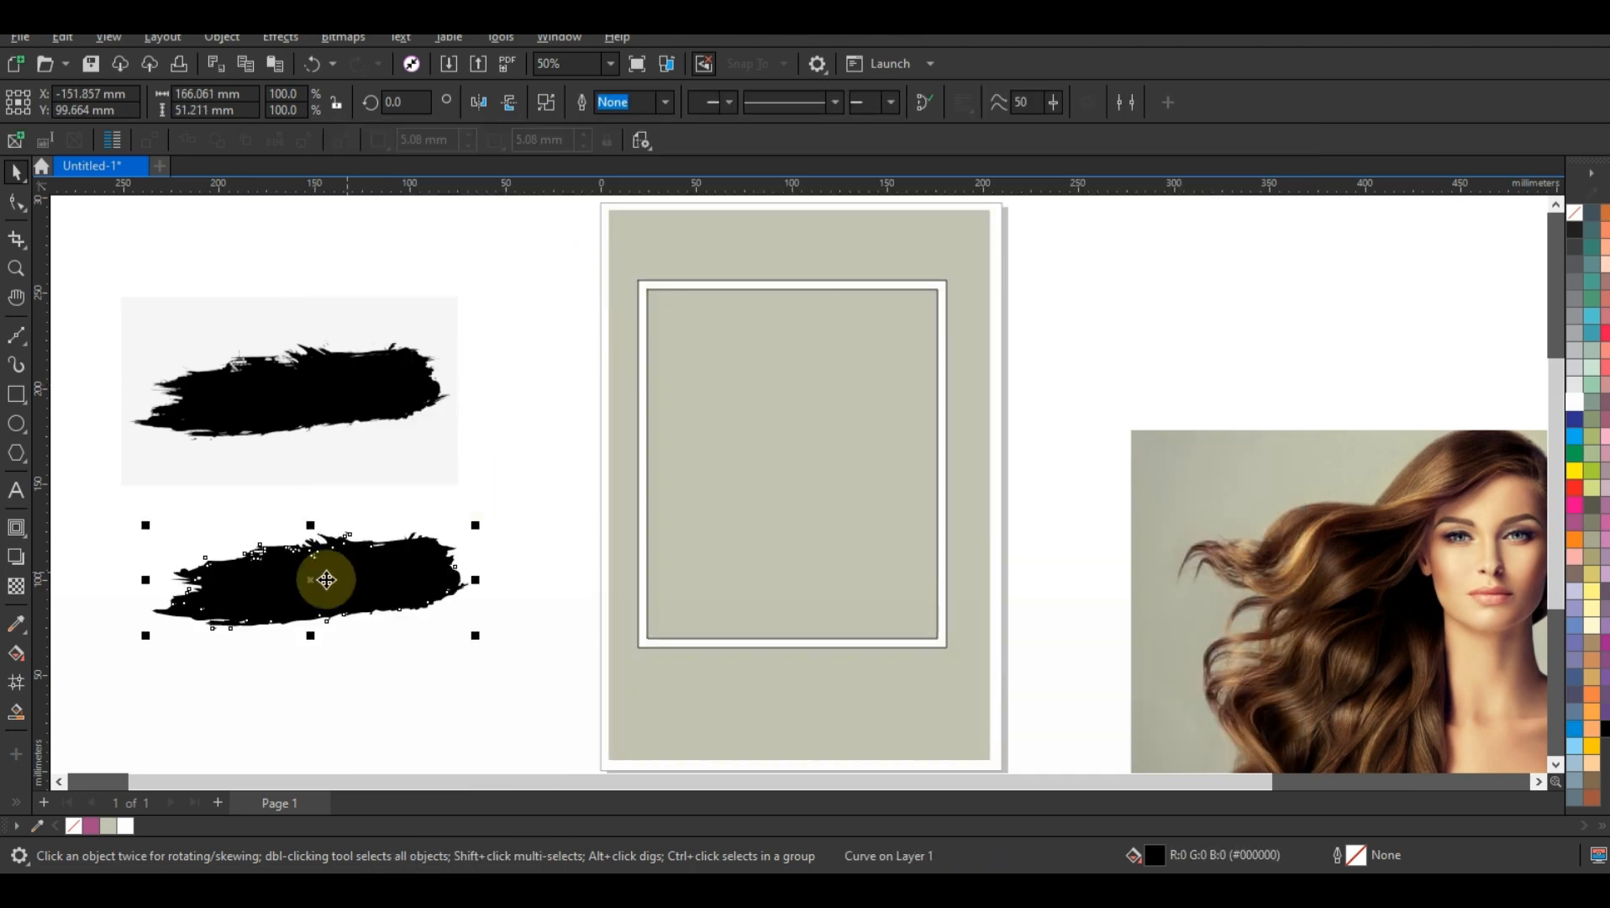
{"action": "left_click_drag", "start_coordinate": [326, 580], "coordinate": [568, 493]}
{"action": "left_click", "coordinate": [655, 484]}
{"action": "key", "text": "ctrl+z"}
{"action": "left_click", "coordinate": [370, 589]}
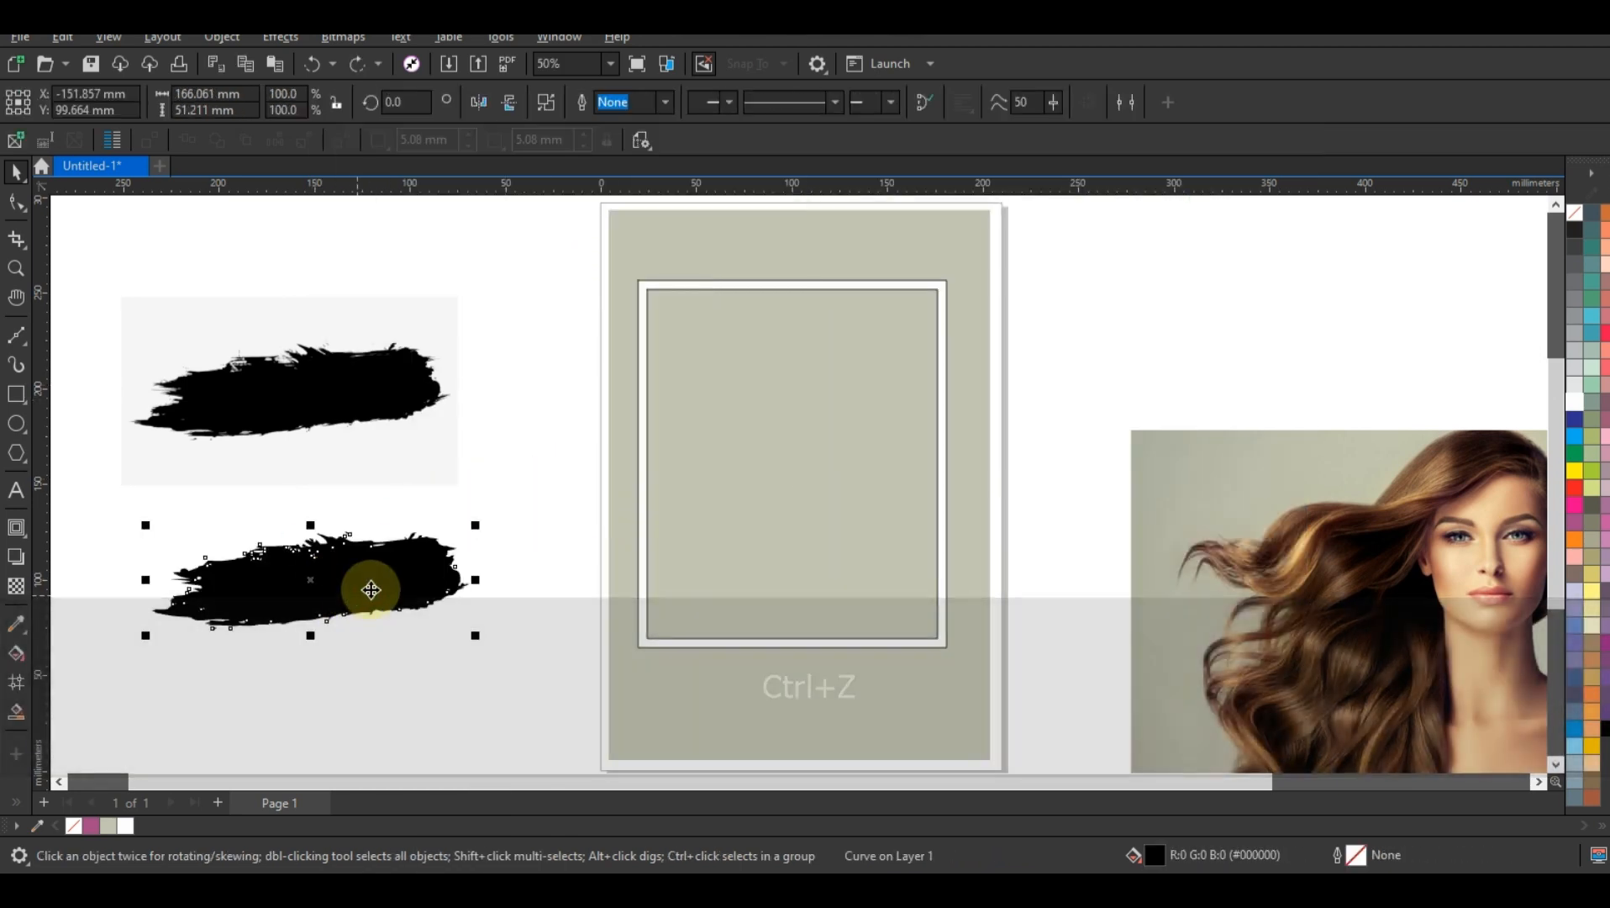
Step: Bring the traced stroke to the front, place it over the frame's upper part and rotate it diagonally to about 134.4°
{"action": "key", "text": "shift+Page_Up"}
{"action": "left_click_drag", "start_coordinate": [326, 581], "coordinate": [841, 389]}
{"action": "left_click", "coordinate": [842, 389]}
{"action": "mouse_move", "coordinate": [994, 451]}
{"action": "left_mouse_down"}
{"action": "mouse_move", "coordinate": [798, 344]}
{"action": "mouse_move", "coordinate": [887, 360]}
{"action": "left_mouse_up"}
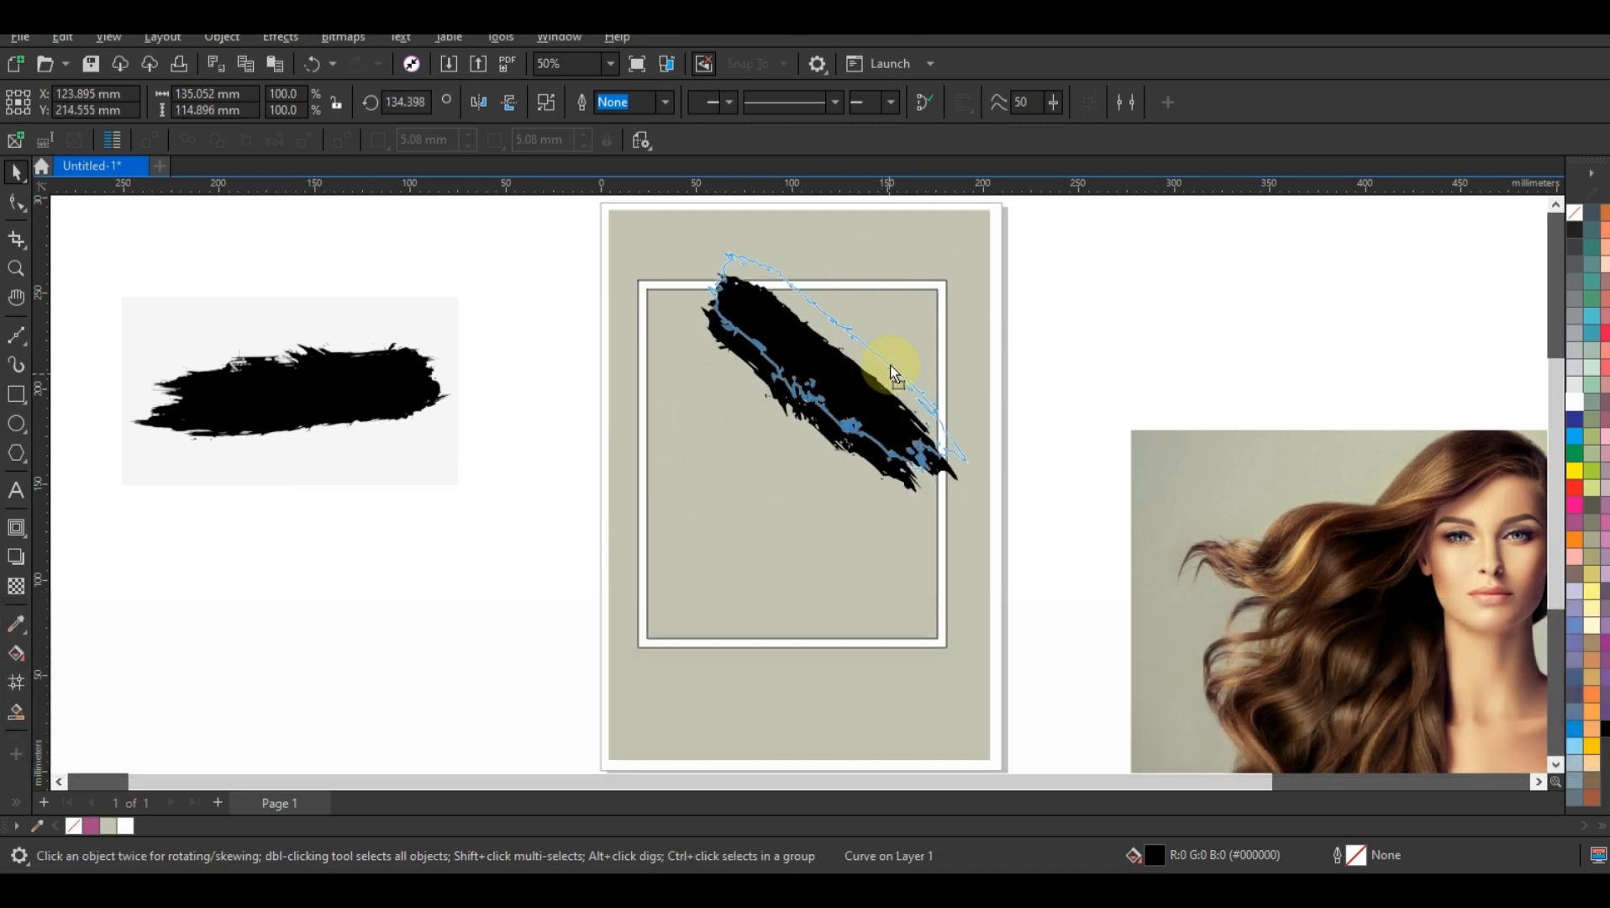
Step: Duplicate the diagonal stroke across the frame's upper half, mirroring a copy horizontally and vertically
{"action": "mouse_move", "coordinate": [977, 456]}
{"action": "left_mouse_down"}
{"action": "mouse_move", "coordinate": [904, 383]}
{"action": "mouse_move", "coordinate": [830, 469]}
{"action": "left_mouse_up"}
{"action": "right_click", "coordinate": [869, 410]}
{"action": "right_click", "coordinate": [853, 429]}
{"action": "left_click", "coordinate": [479, 102]}
{"action": "left_click", "coordinate": [509, 102]}
{"action": "left_click_drag", "start_coordinate": [935, 539], "coordinate": [874, 487]}
Step: Place more copies of the stroke down to the page's lower-left area, mirroring one, so they overlap into a single brushed mass
{"action": "mouse_move", "coordinate": [811, 435]}
{"action": "left_mouse_down"}
{"action": "mouse_move", "coordinate": [819, 486]}
{"action": "mouse_move", "coordinate": [781, 438]}
{"action": "mouse_move", "coordinate": [737, 462]}
{"action": "mouse_move", "coordinate": [857, 582]}
{"action": "mouse_move", "coordinate": [799, 546]}
{"action": "mouse_move", "coordinate": [802, 529]}
{"action": "mouse_move", "coordinate": [783, 584]}
{"action": "mouse_move", "coordinate": [758, 596]}
{"action": "mouse_move", "coordinate": [737, 531]}
{"action": "mouse_move", "coordinate": [723, 611]}
{"action": "left_mouse_up"}
{"action": "right_click", "coordinate": [858, 581]}
{"action": "left_click", "coordinate": [479, 103]}
{"action": "left_click", "coordinate": [507, 103]}
{"action": "right_click", "coordinate": [722, 611]}
{"action": "left_click_drag", "start_coordinate": [811, 680], "coordinate": [783, 658]}
{"action": "right_click", "coordinate": [783, 657]}
{"action": "mouse_move", "coordinate": [693, 611]}
{"action": "left_mouse_down"}
{"action": "mouse_move", "coordinate": [684, 639]}
{"action": "mouse_move", "coordinate": [745, 659]}
{"action": "left_mouse_up"}
{"action": "right_click", "coordinate": [745, 659]}
{"action": "left_click_drag", "start_coordinate": [714, 711], "coordinate": [714, 711]}
{"action": "right_click", "coordinate": [714, 711]}
{"action": "left_click", "coordinate": [572, 450]}
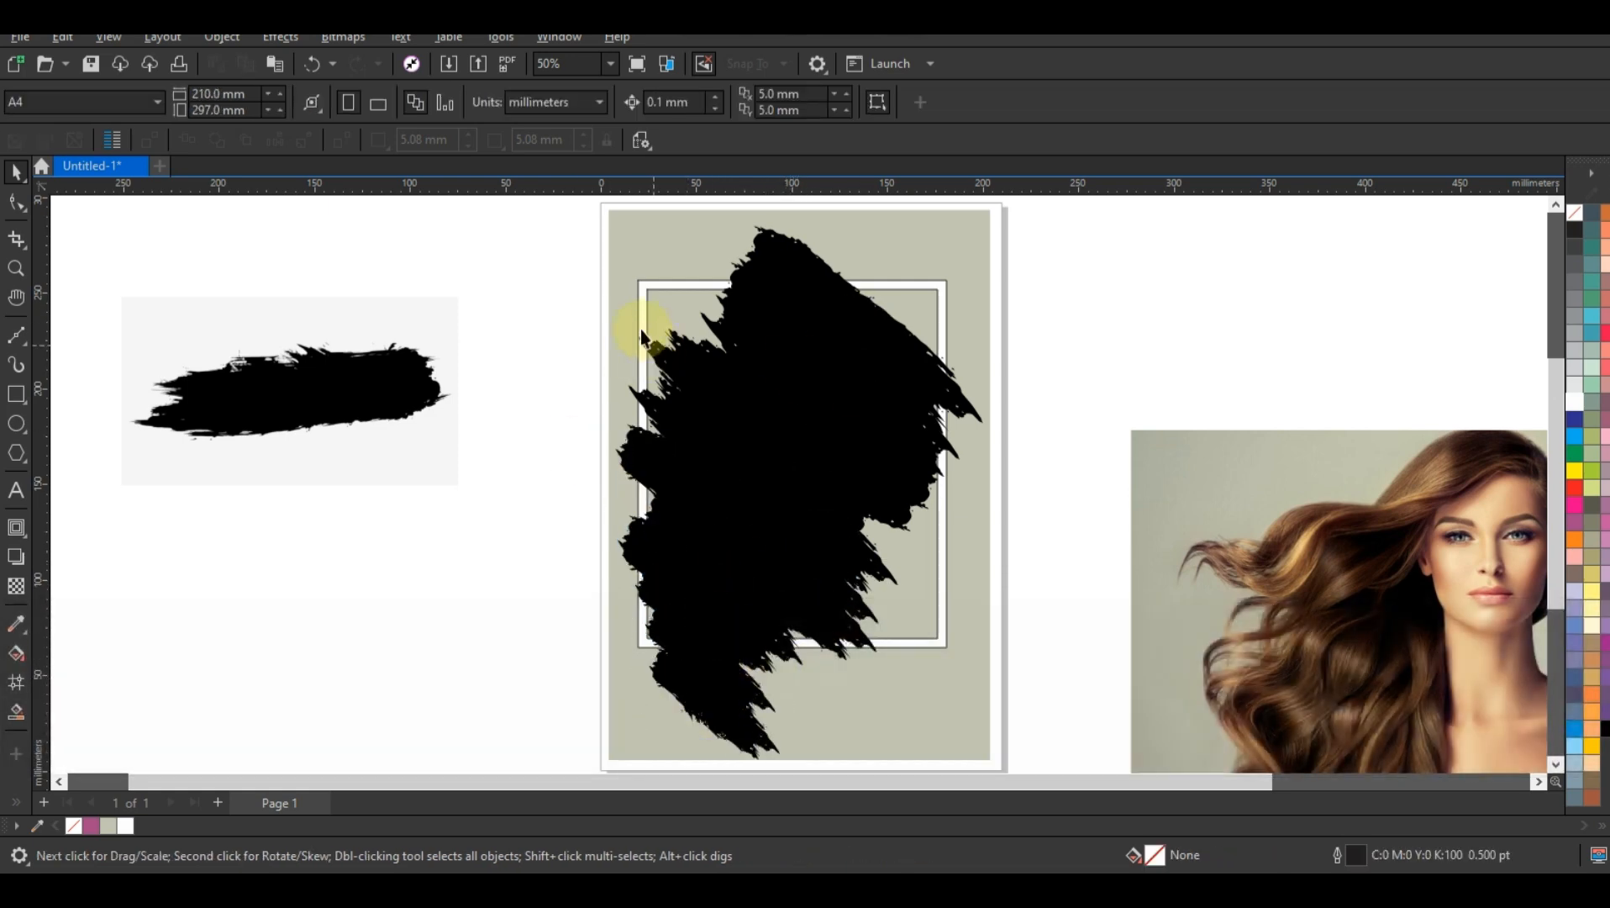
Step: Select all the stroke copies without the background rectangle and weld them into one shape
{"action": "mouse_move", "coordinate": [572, 217]}
{"action": "left_mouse_down"}
{"action": "mouse_move", "coordinate": [919, 294]}
{"action": "mouse_move", "coordinate": [980, 632]}
{"action": "mouse_move", "coordinate": [982, 757]}
{"action": "mouse_move", "coordinate": [1002, 767]}
{"action": "mouse_move", "coordinate": [1014, 729]}
{"action": "left_mouse_up"}
{"action": "left_click", "coordinate": [942, 245], "text": "shift"}
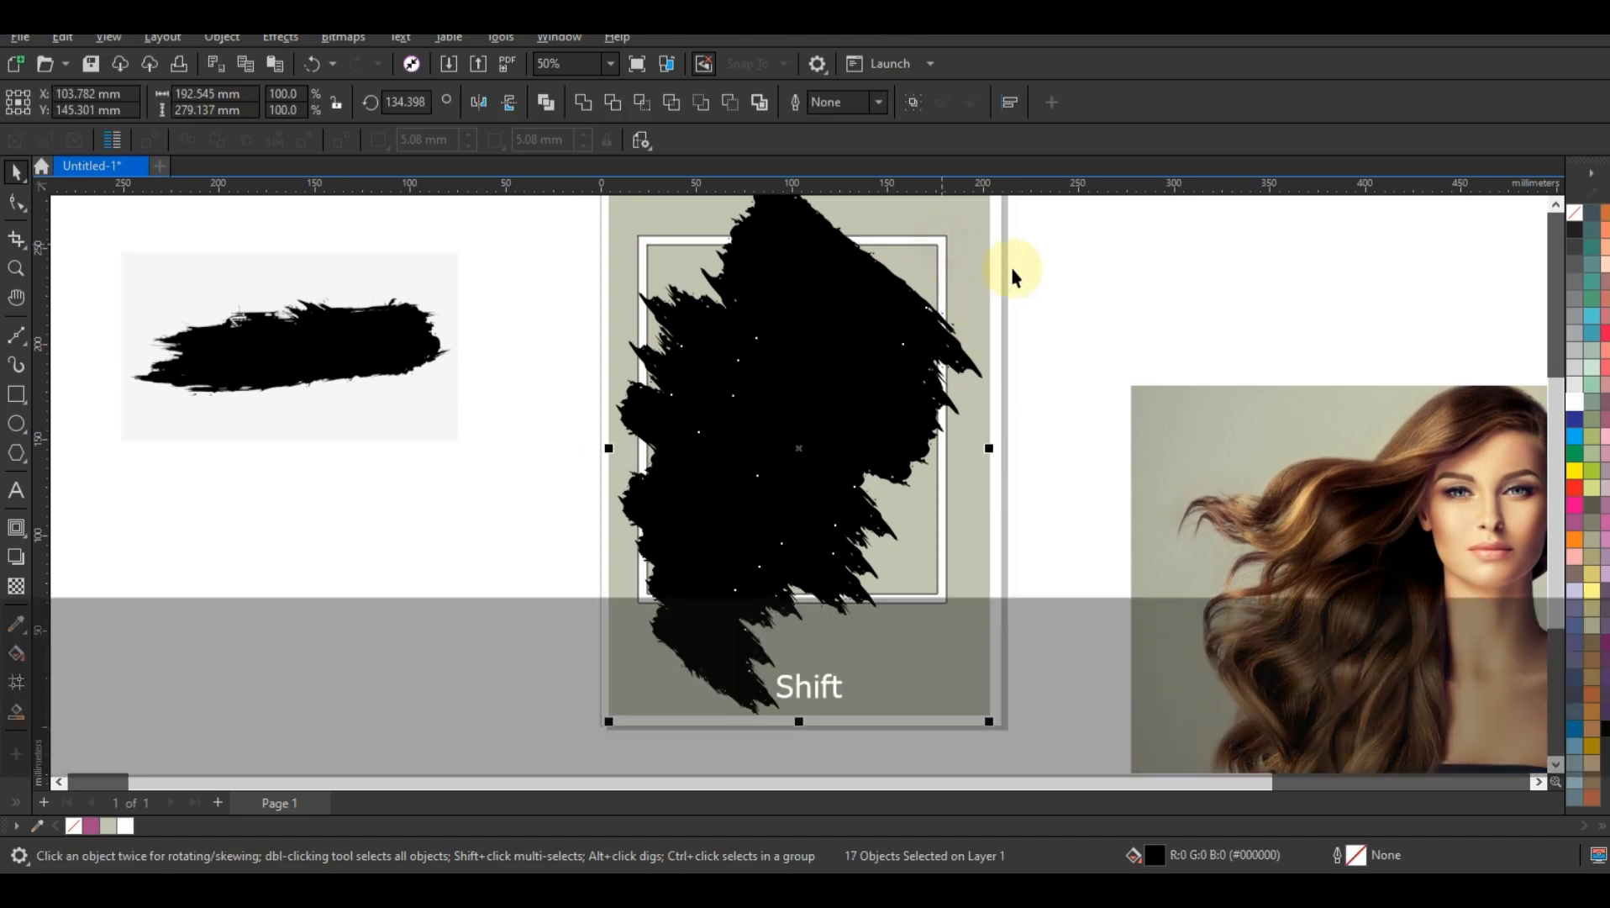
{"action": "left_click", "coordinate": [590, 106]}
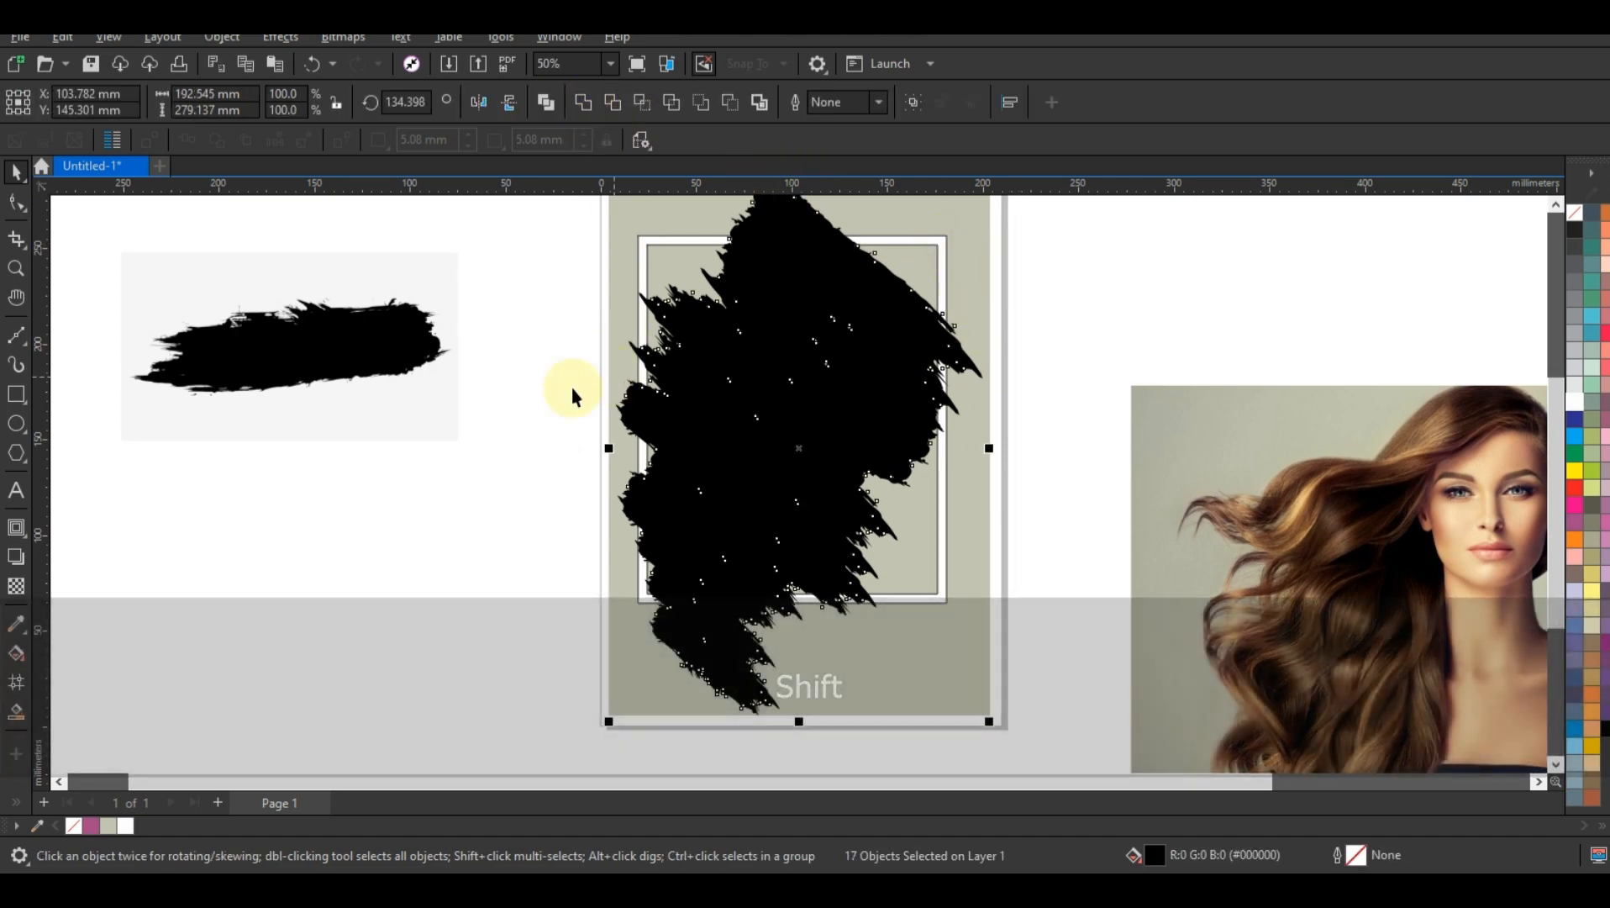
{"action": "left_click", "coordinate": [572, 388]}
Step: Break the welded brush shape apart and weld all its pieces again to close the small holes inside
{"action": "left_click", "coordinate": [773, 434]}
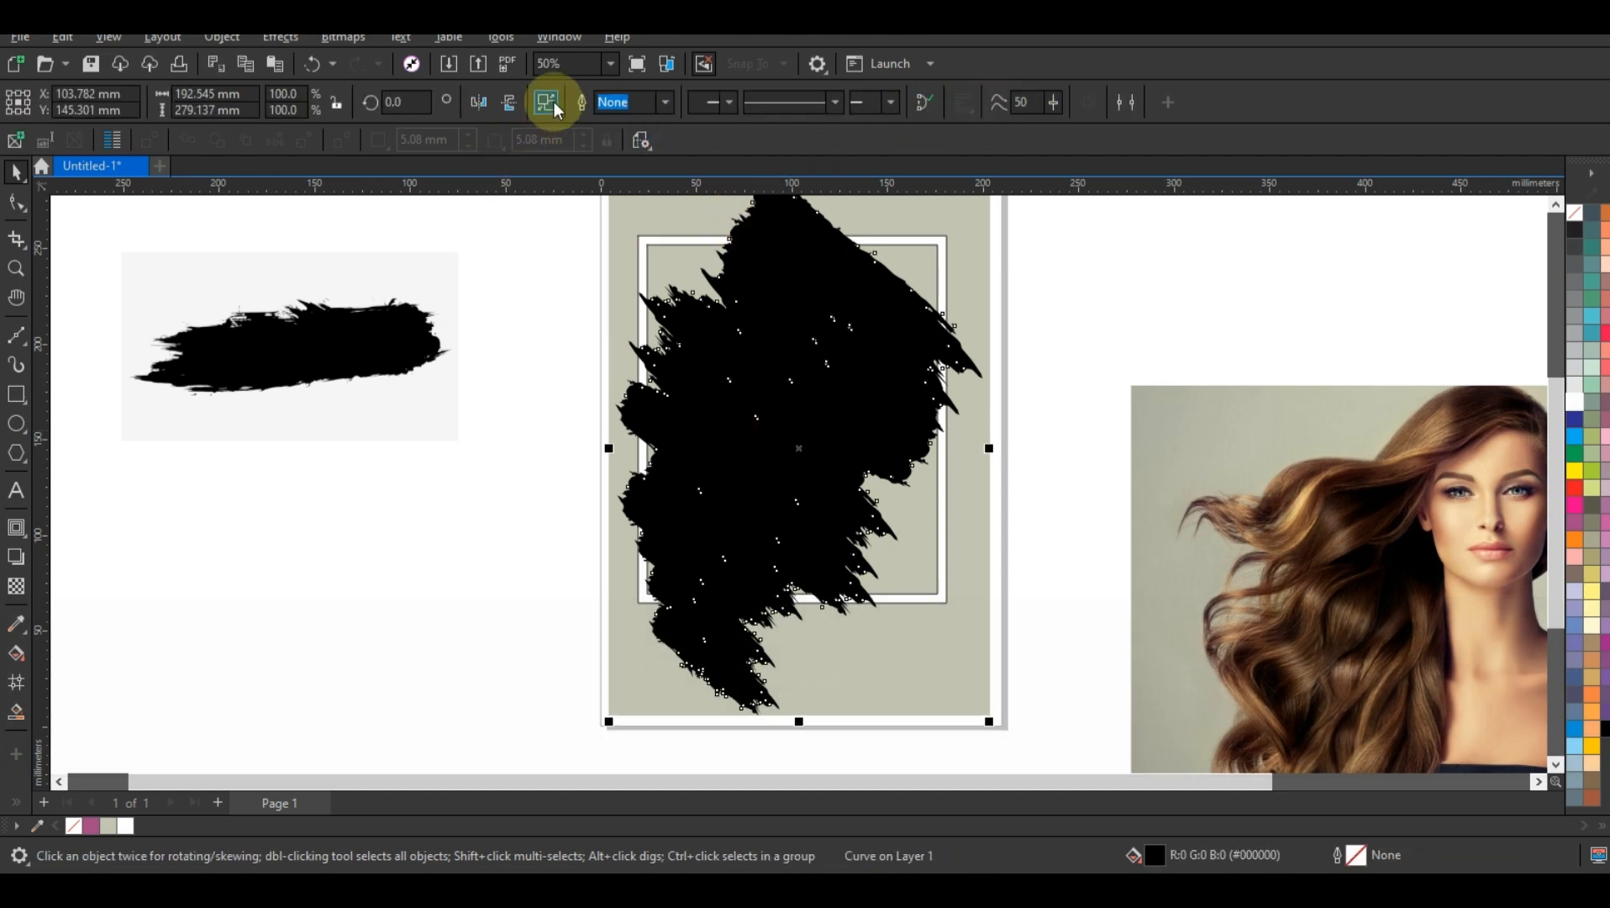
{"action": "left_click", "coordinate": [547, 102]}
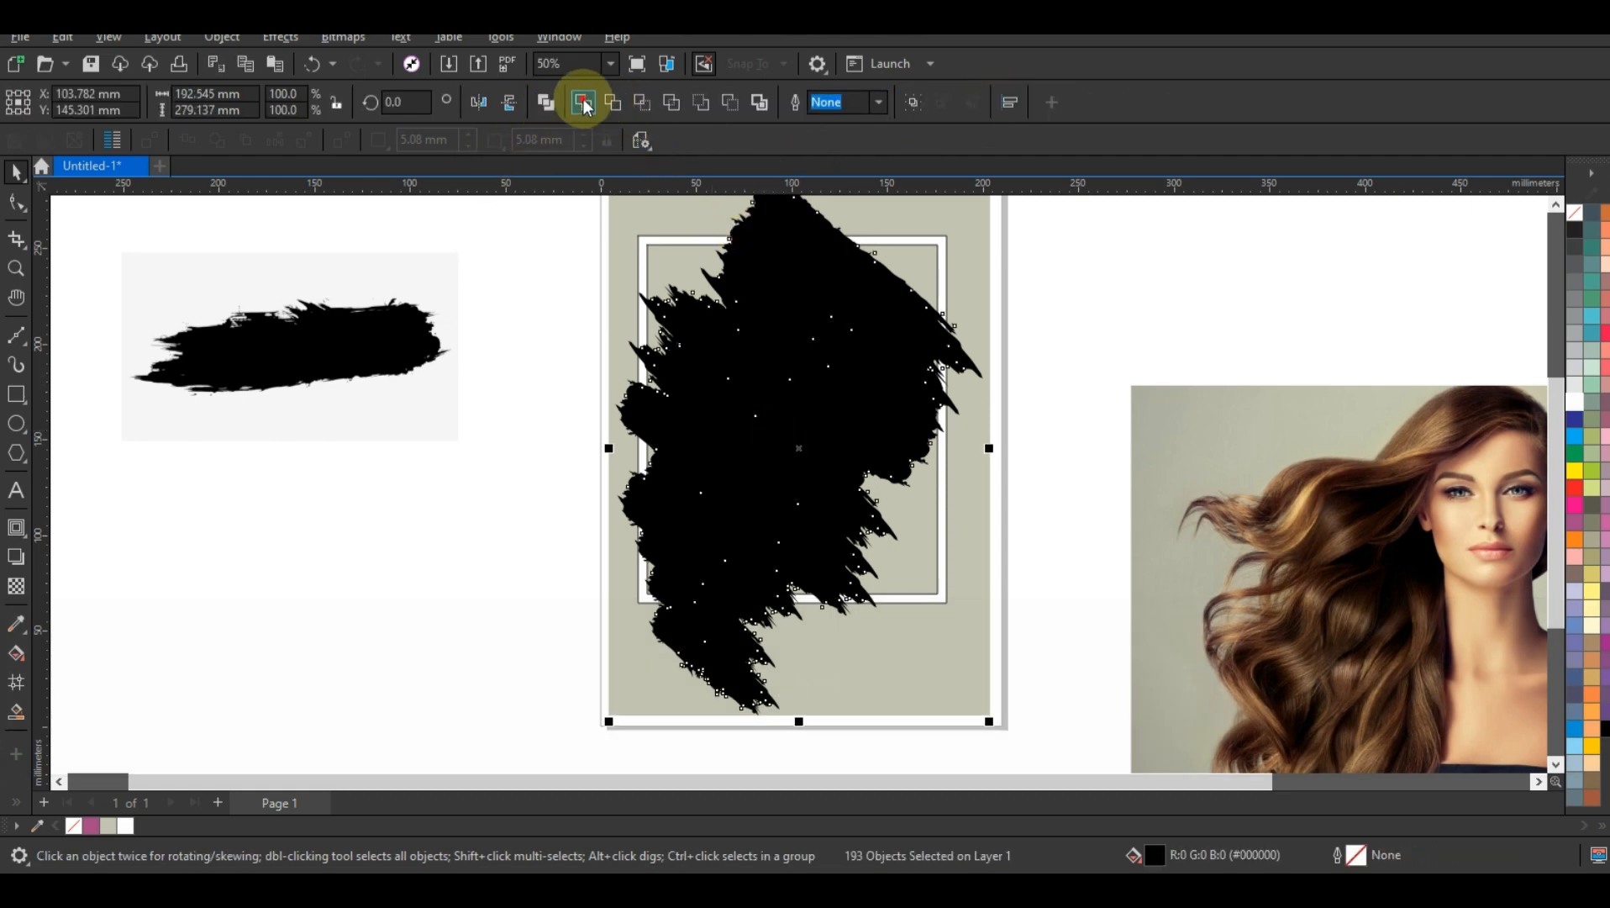
{"action": "left_click", "coordinate": [583, 103]}
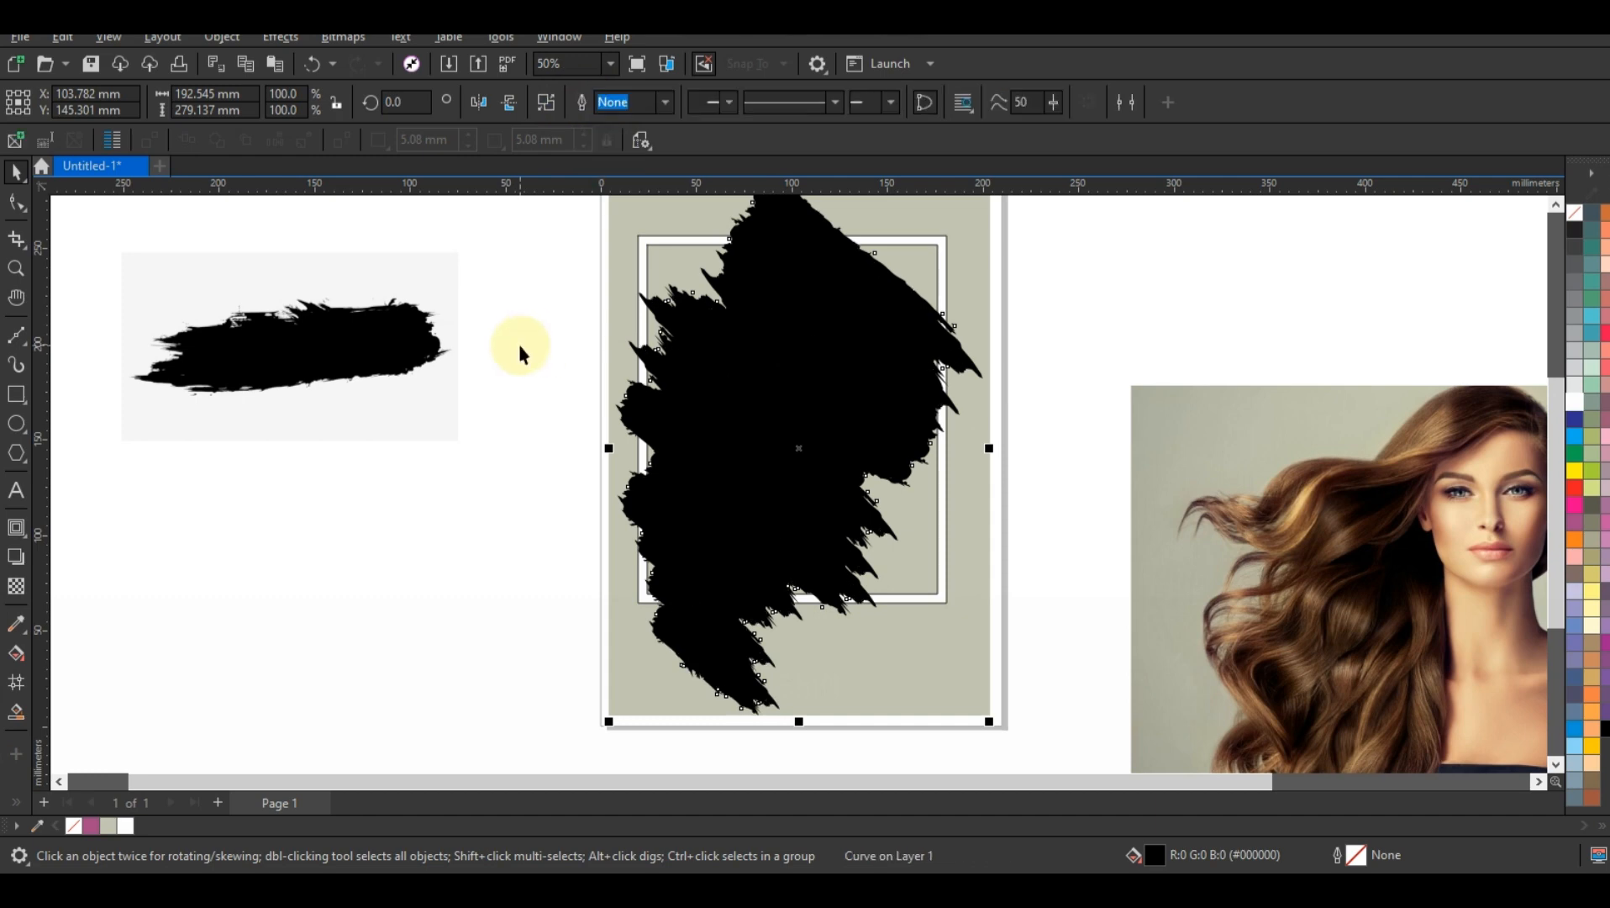
{"action": "key", "text": "Escape"}
{"action": "scroll", "coordinate": [1009, 554], "scroll_direction": "down", "scroll_amount": 1}
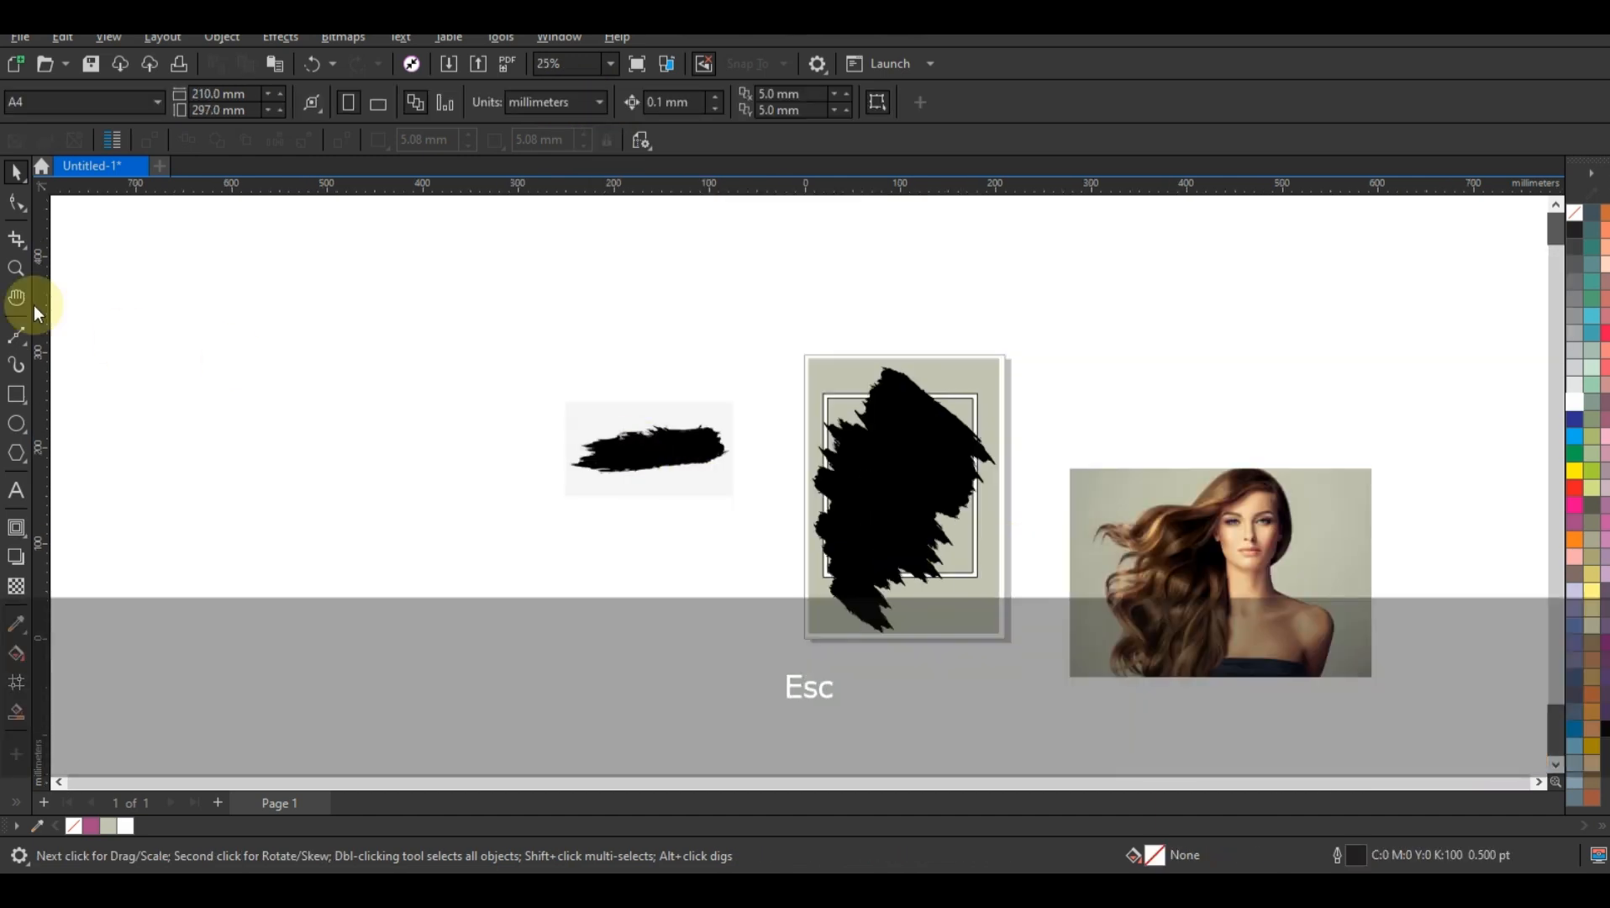
{"action": "left_click", "coordinate": [15, 268]}
{"action": "left_click_drag", "start_coordinate": [741, 337], "coordinate": [1223, 651]}
{"action": "left_click", "coordinate": [1217, 652]}
{"action": "right_click", "coordinate": [1019, 535]}
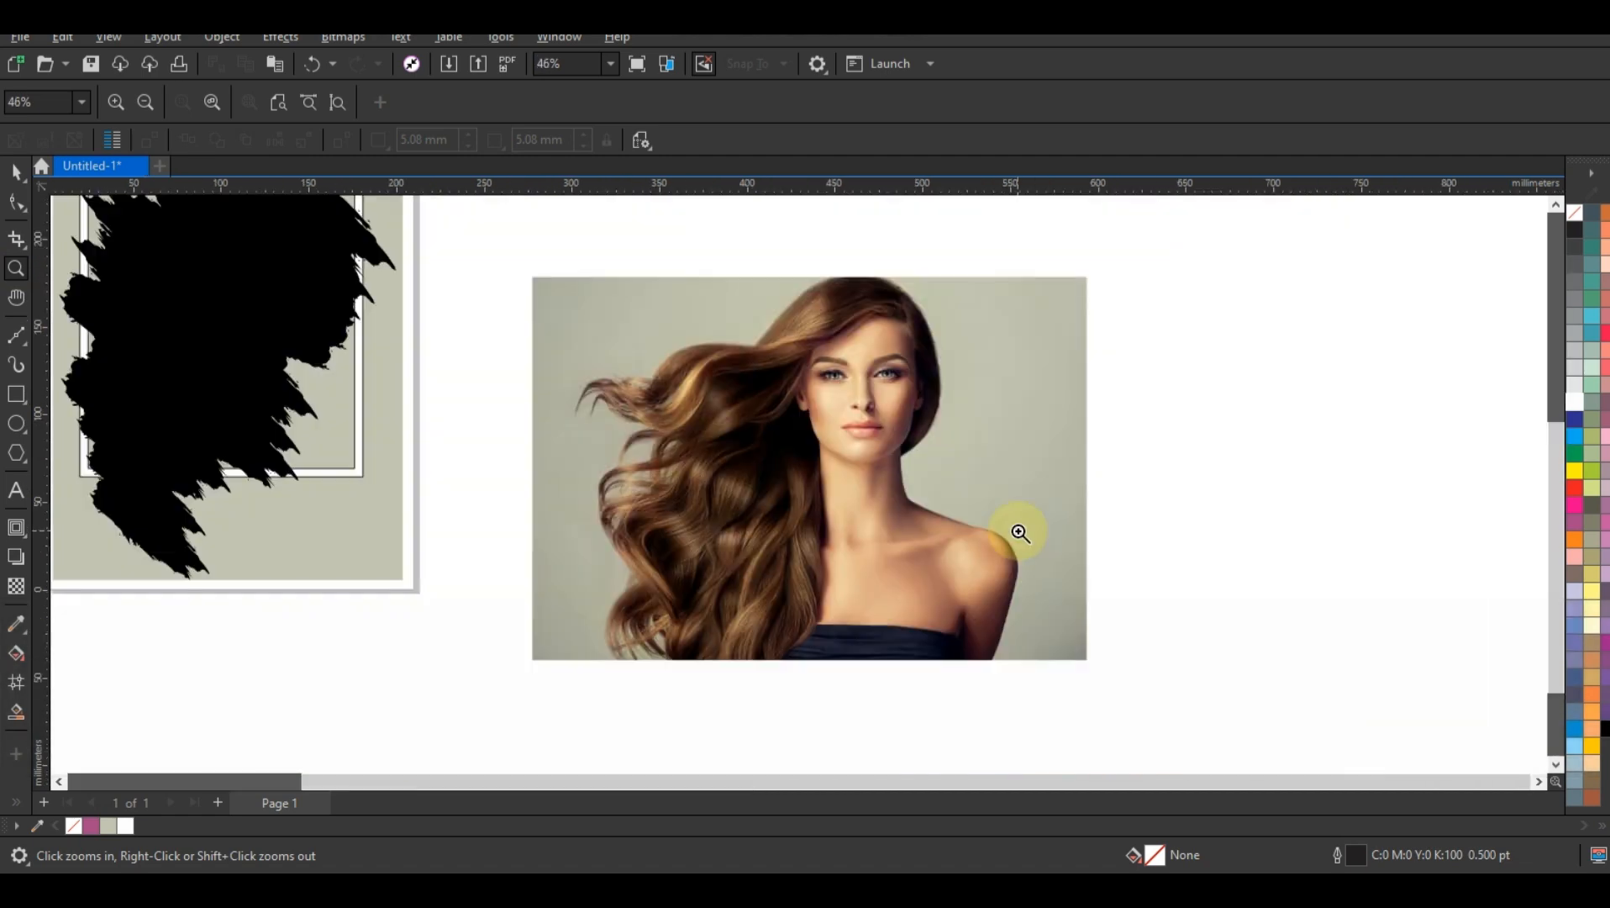
{"action": "right_click", "coordinate": [975, 500]}
{"action": "mouse_move", "coordinate": [403, 260]}
{"action": "left_mouse_down"}
{"action": "mouse_move", "coordinate": [673, 517]}
{"action": "mouse_move", "coordinate": [724, 540]}
{"action": "left_mouse_up"}
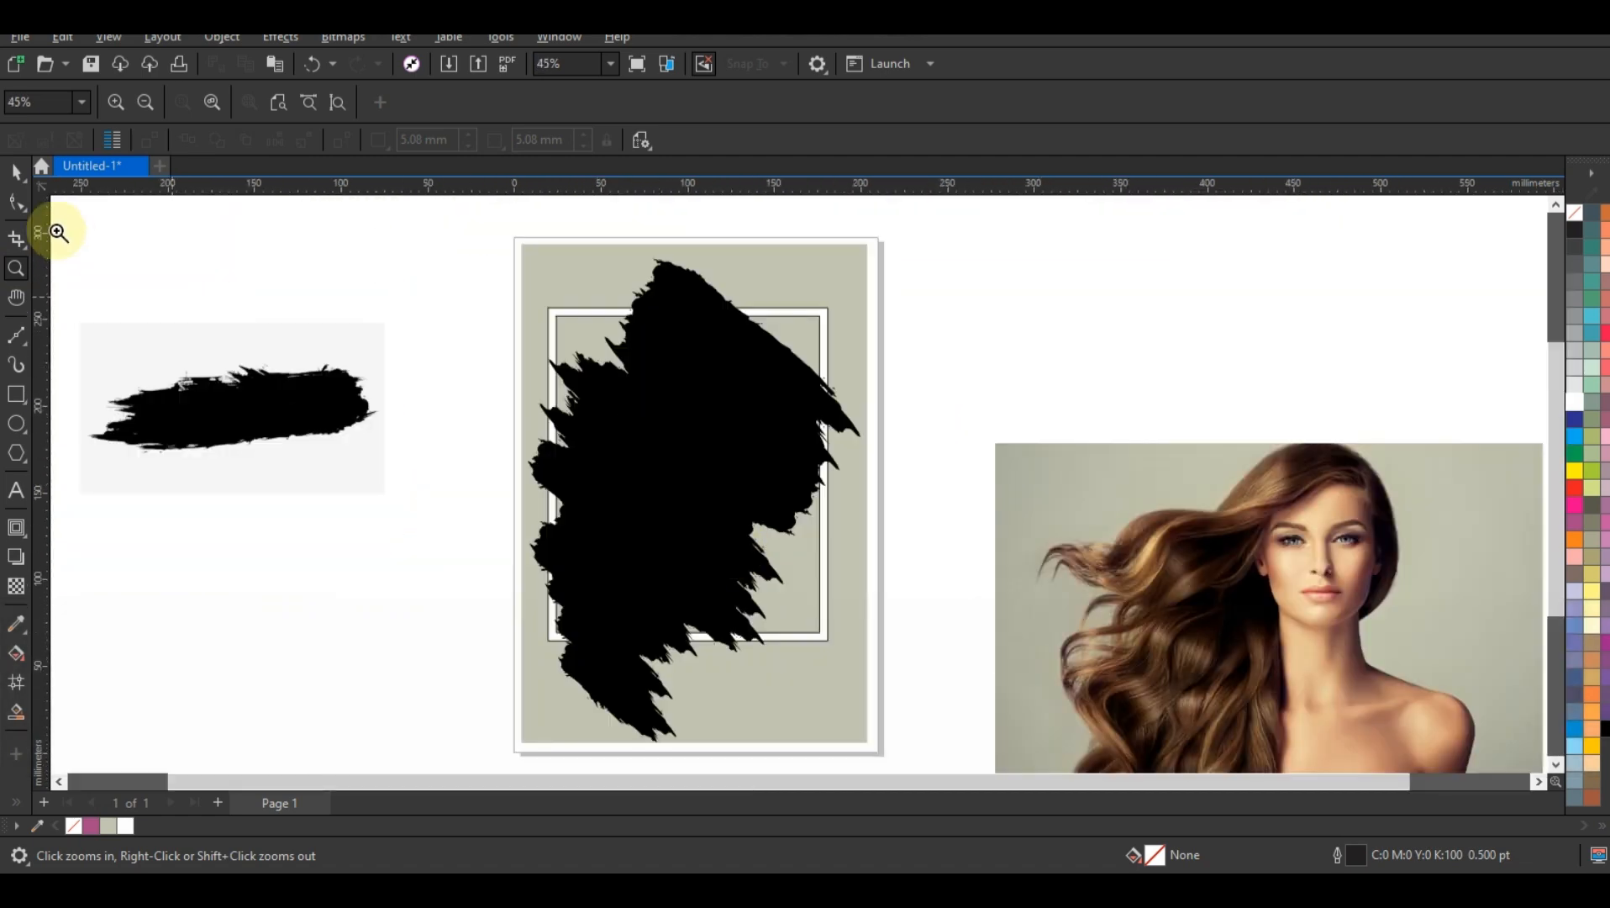
{"action": "left_click", "coordinate": [16, 173]}
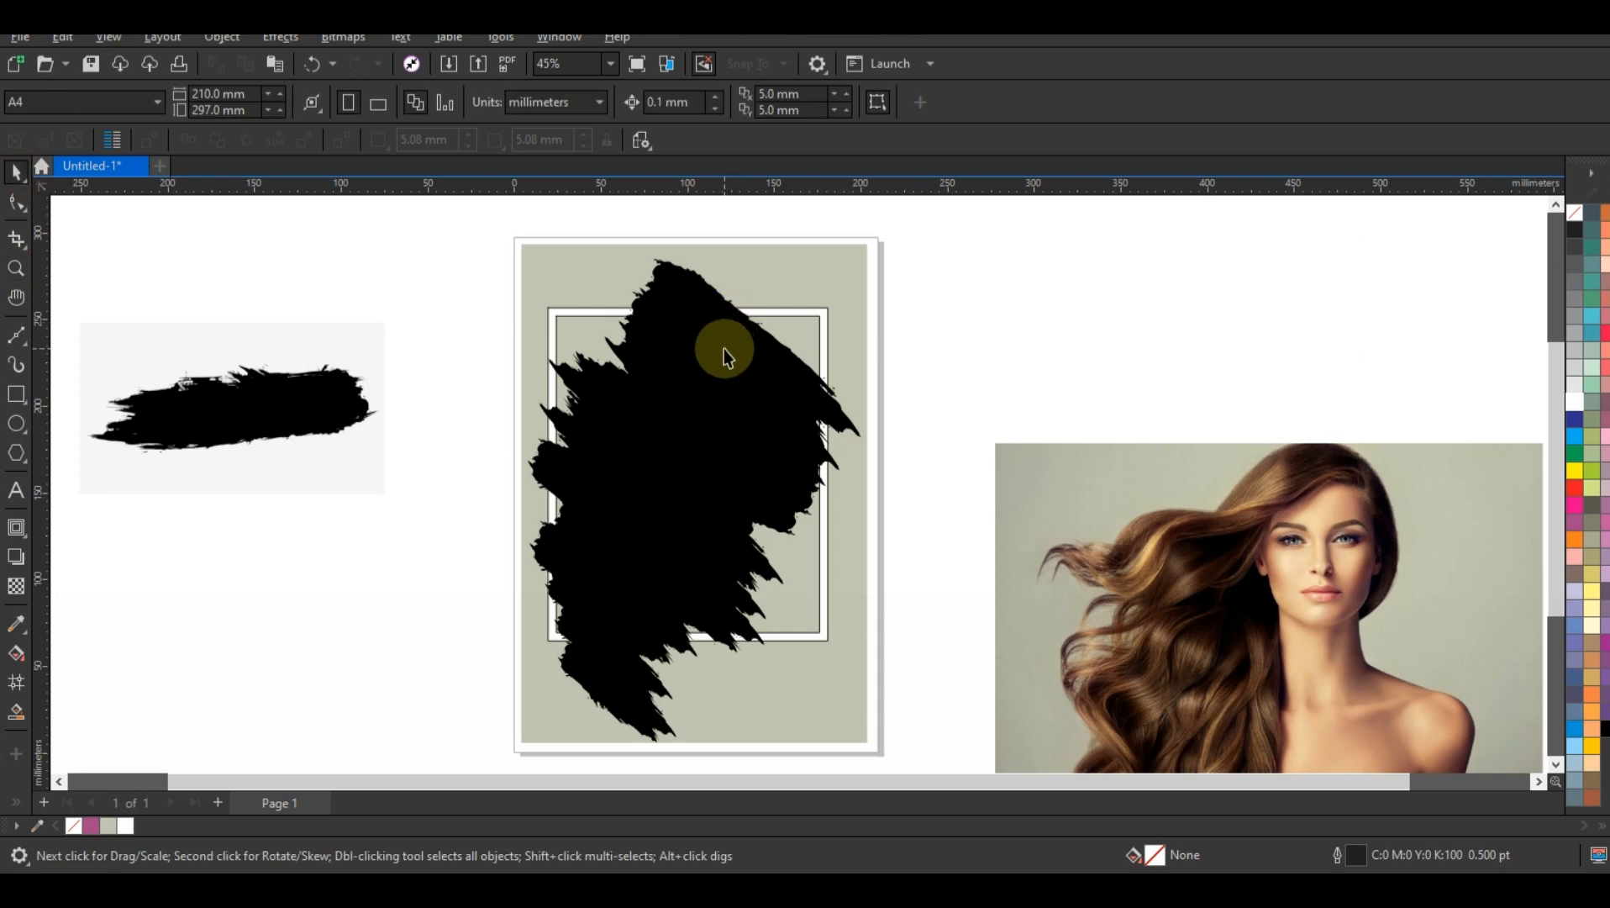
Step: Scale the welded brush shape down to about 185 × 268 mm and trim the white frame with it
{"action": "left_click", "coordinate": [723, 348]}
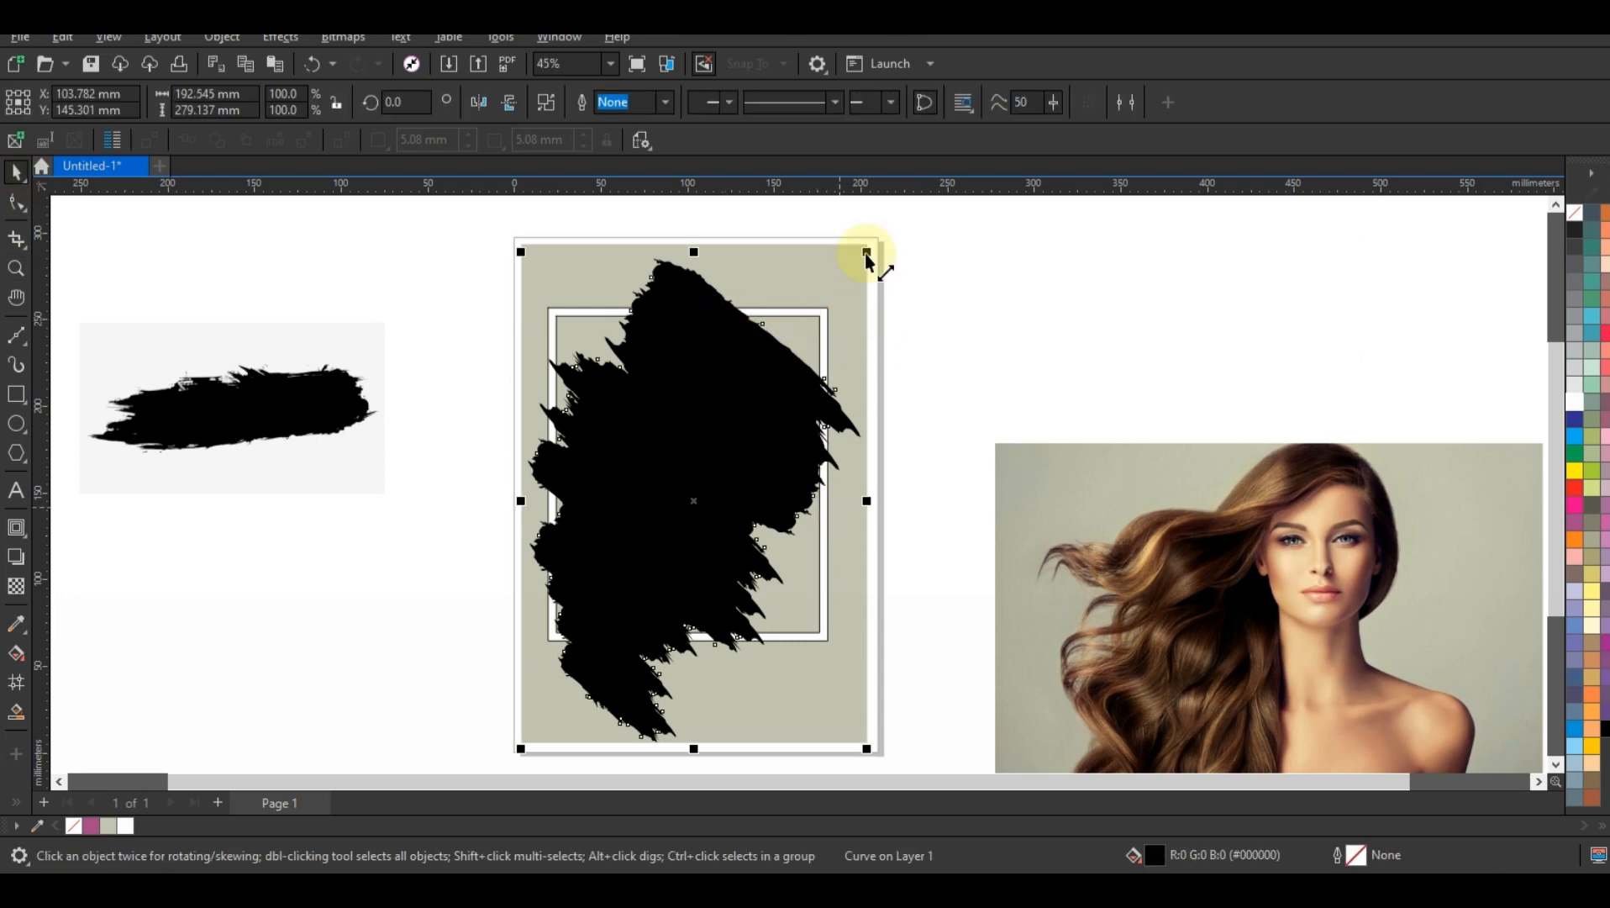
{"action": "mouse_move", "coordinate": [866, 253]}
{"action": "left_mouse_down"}
{"action": "mouse_move", "coordinate": [766, 385]}
{"action": "mouse_move", "coordinate": [744, 385]}
{"action": "mouse_move", "coordinate": [745, 409]}
{"action": "left_mouse_up"}
{"action": "left_click", "coordinate": [818, 312], "text": "shift"}
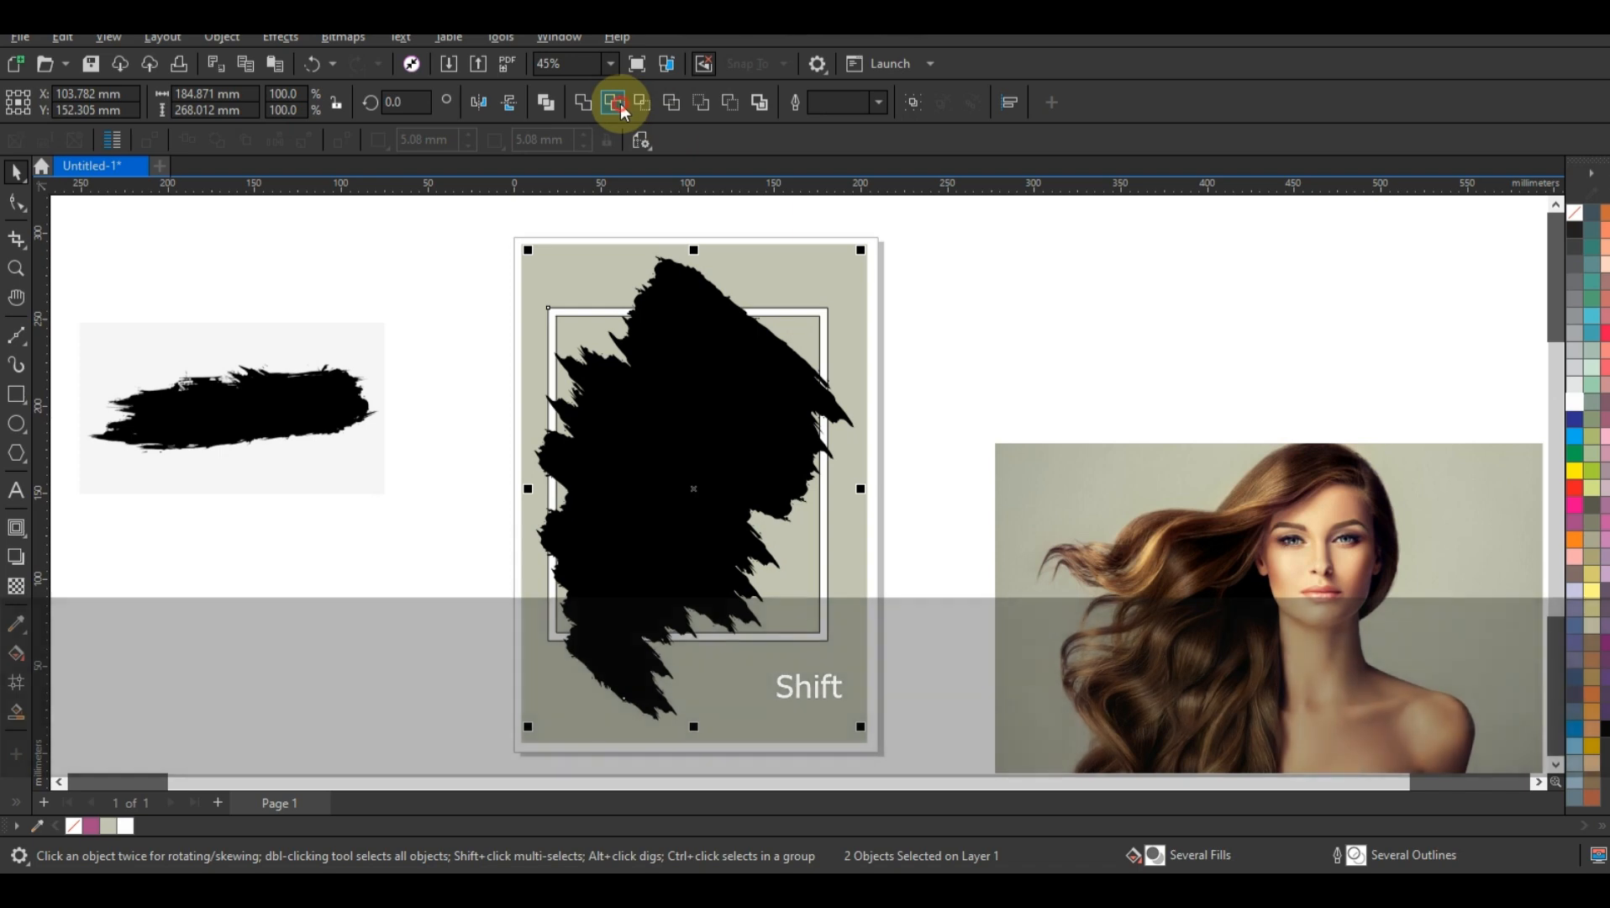
{"action": "left_click", "coordinate": [614, 102]}
{"action": "left_click", "coordinate": [1029, 298]}
Step: Break the trimmed frame apart and delete its upper-right corner piece
{"action": "left_click", "coordinate": [822, 322]}
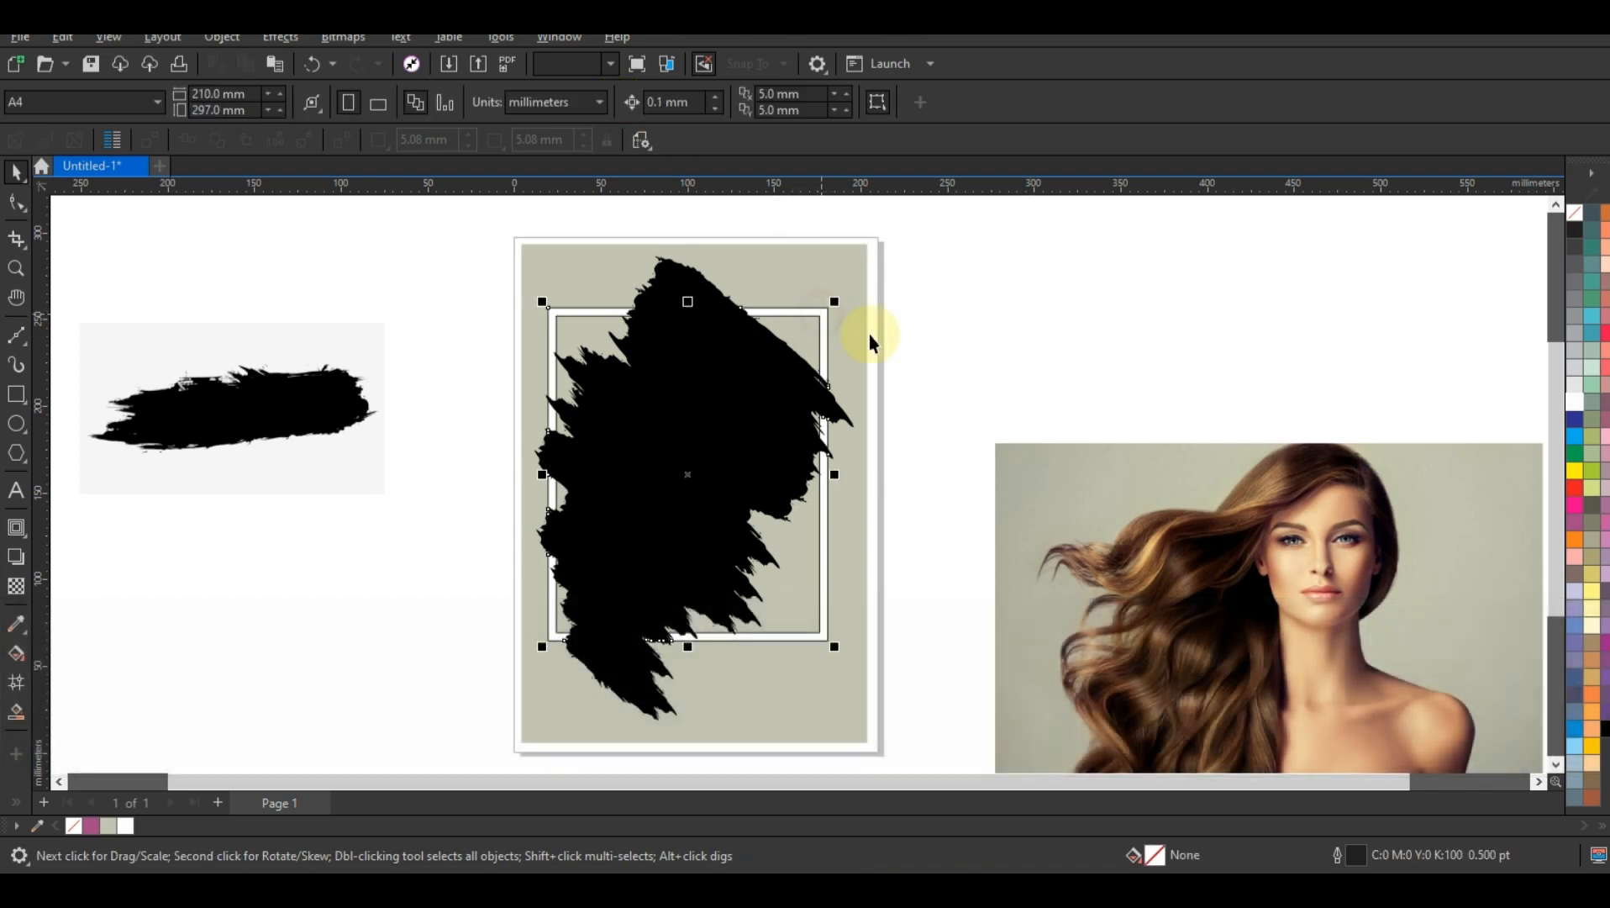
{"action": "left_click", "coordinate": [819, 309]}
{"action": "key", "text": "Delete"}
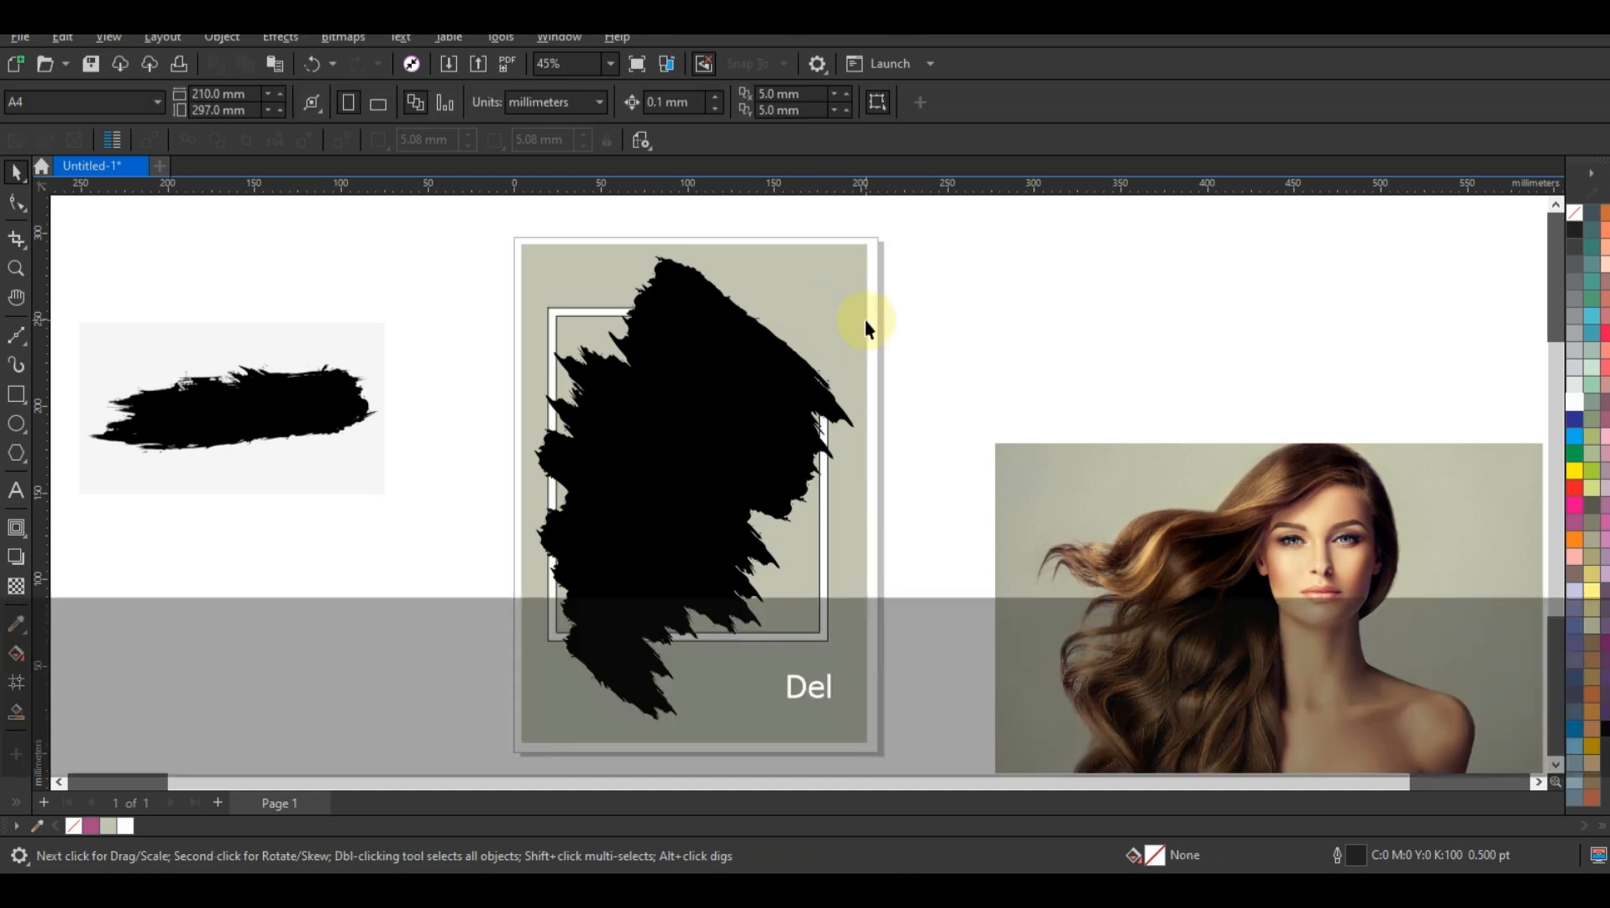
Step: PowerClip the portrait photo inside the black brush shape on the page
{"action": "key", "text": "F3"}
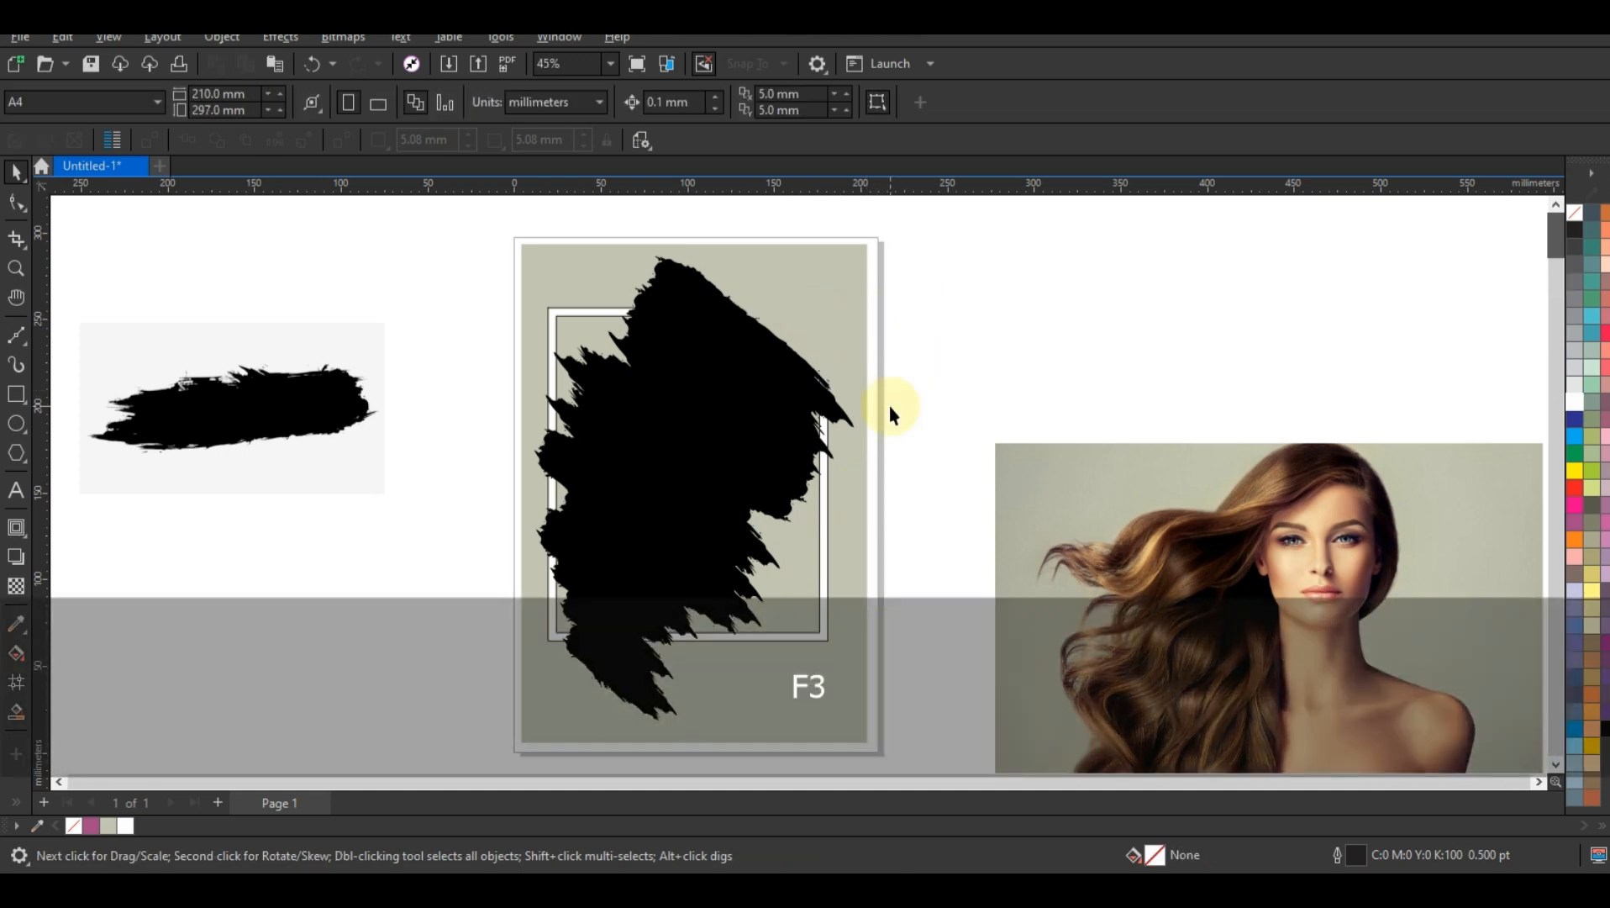
{"action": "key", "text": "Escape"}
{"action": "left_click_drag", "start_coordinate": [469, 290], "coordinate": [1182, 618]}
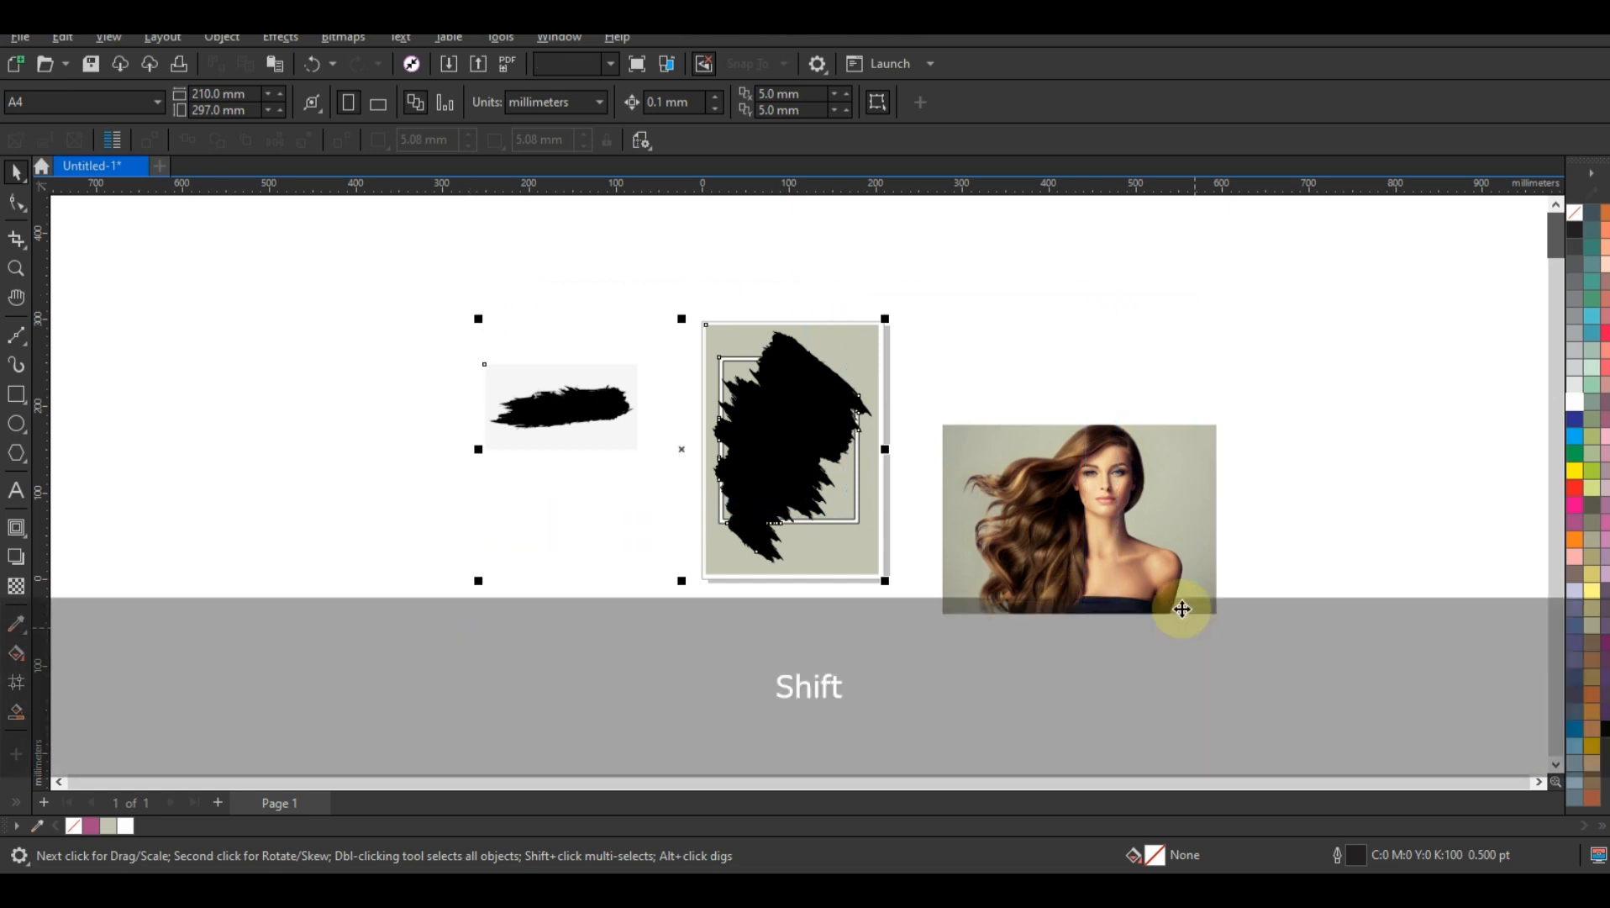
{"action": "key", "text": "shift+F2"}
{"action": "key", "text": "Escape"}
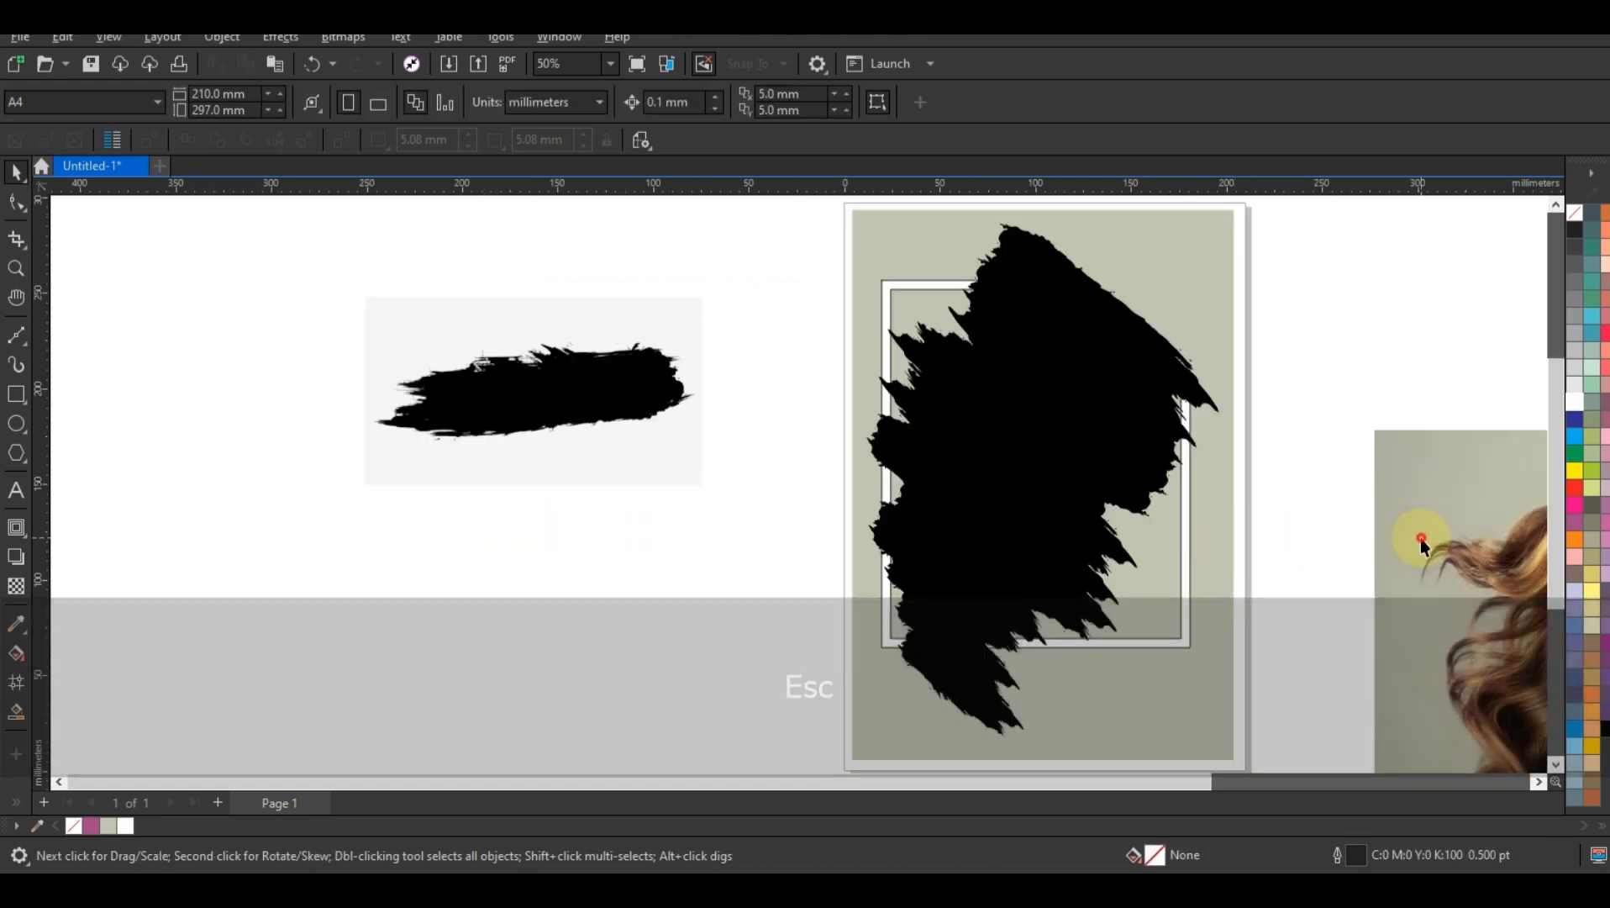
{"action": "left_click", "coordinate": [1418, 538]}
{"action": "right_click", "coordinate": [1420, 538]}
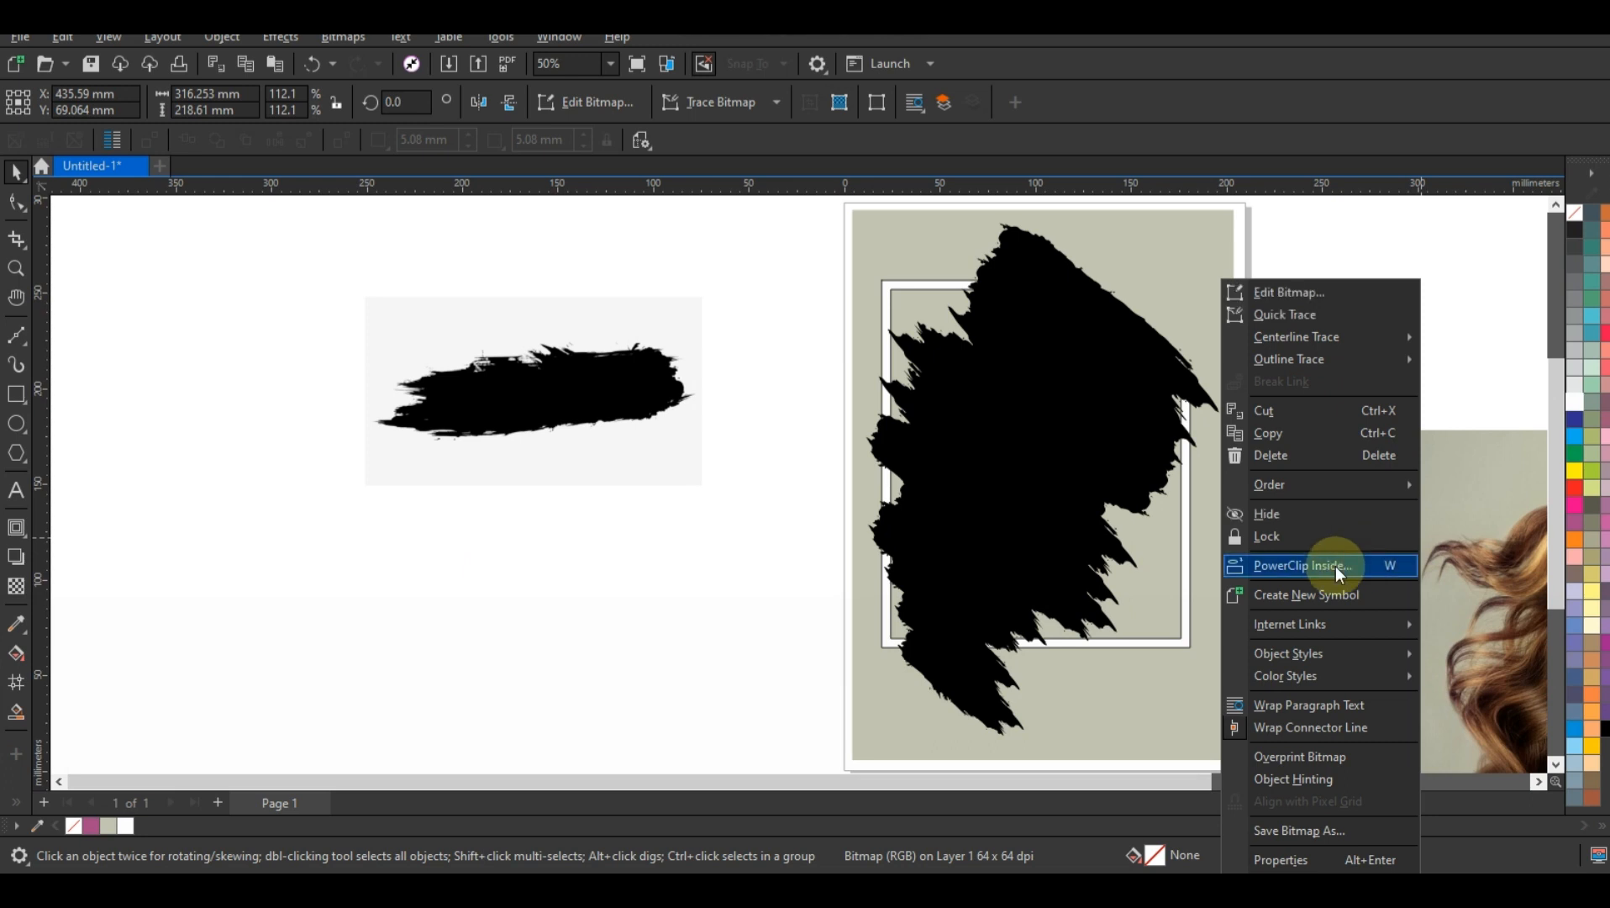
{"action": "left_click", "coordinate": [1336, 566]}
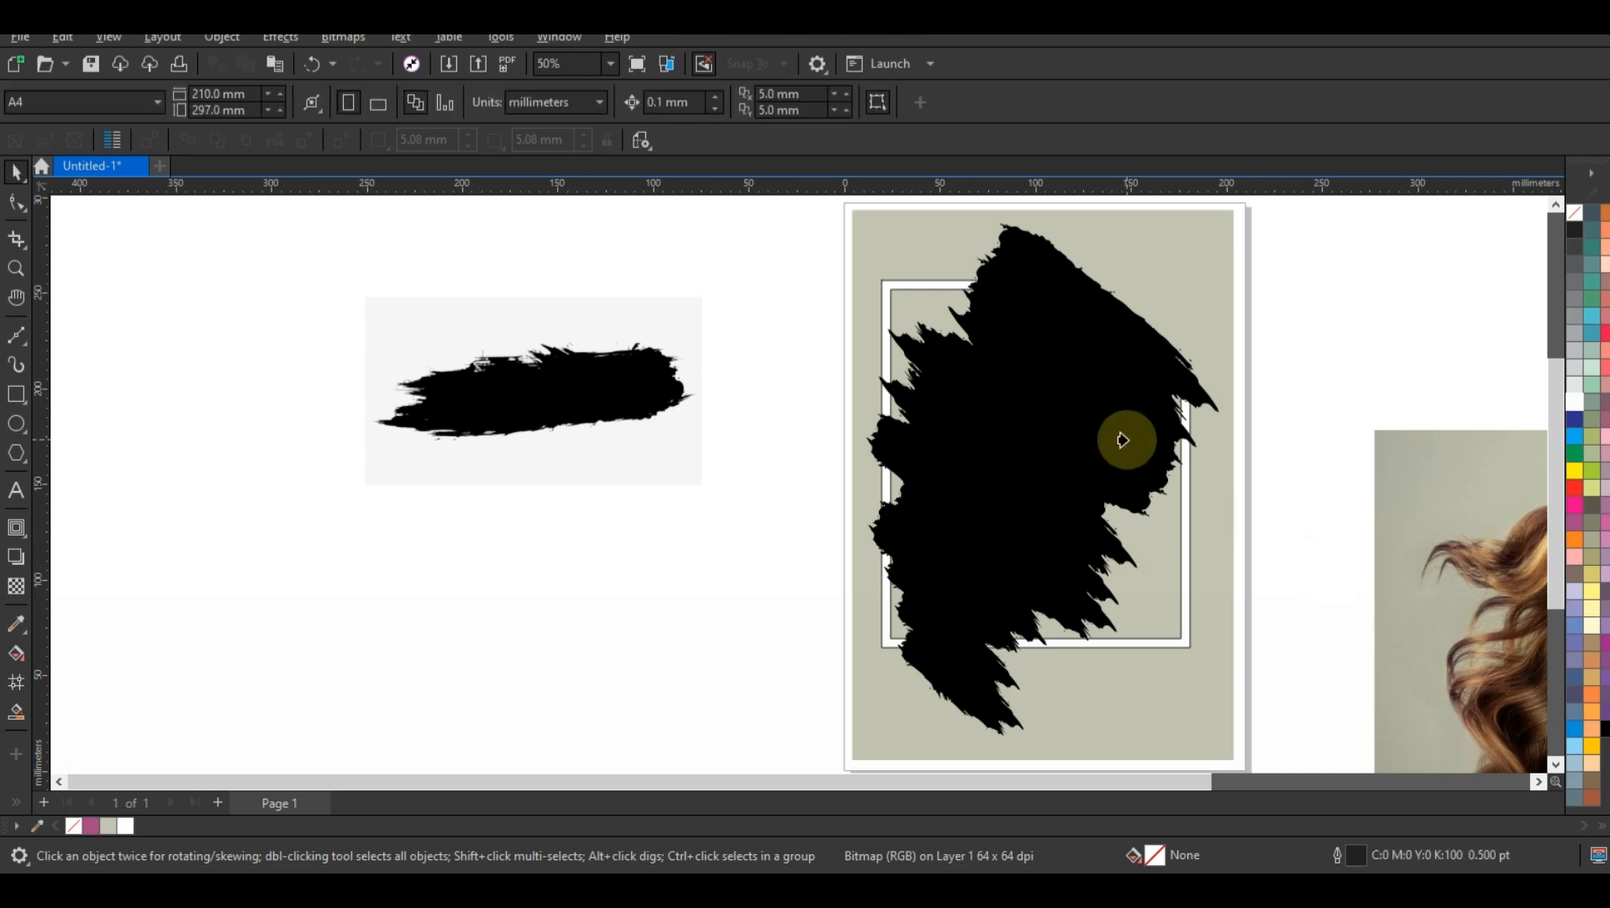
{"action": "left_click", "coordinate": [1126, 439]}
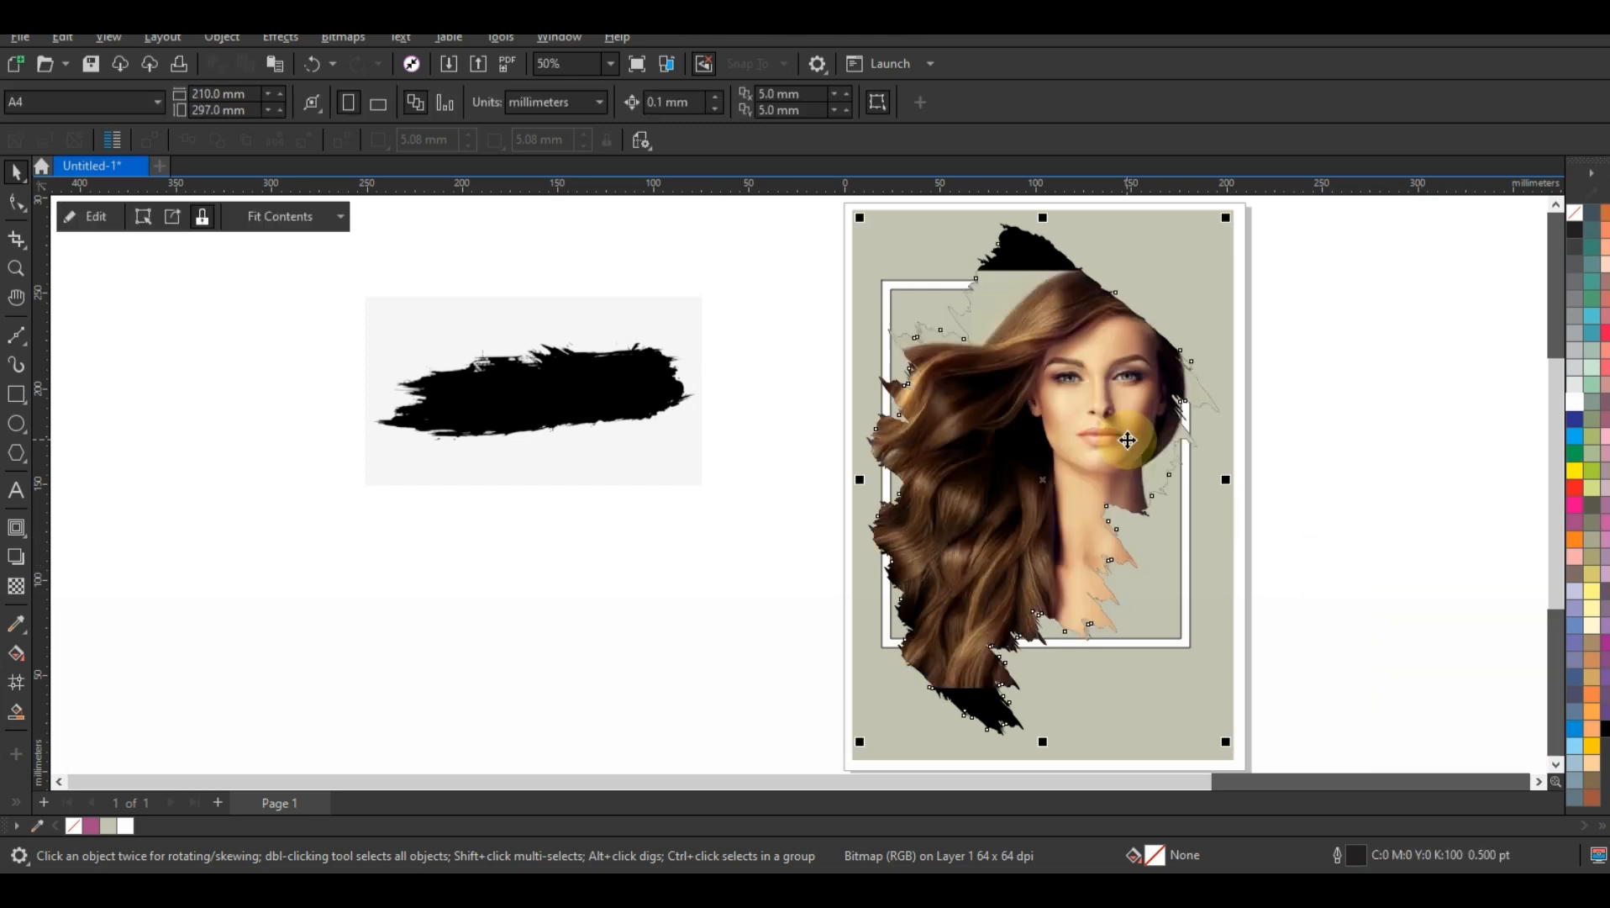
Step: Edit the PowerClip contents, enlarging and repositioning the portrait to about 449 × 310 mm to cover the whole brush shape
{"action": "right_click", "coordinate": [1126, 439]}
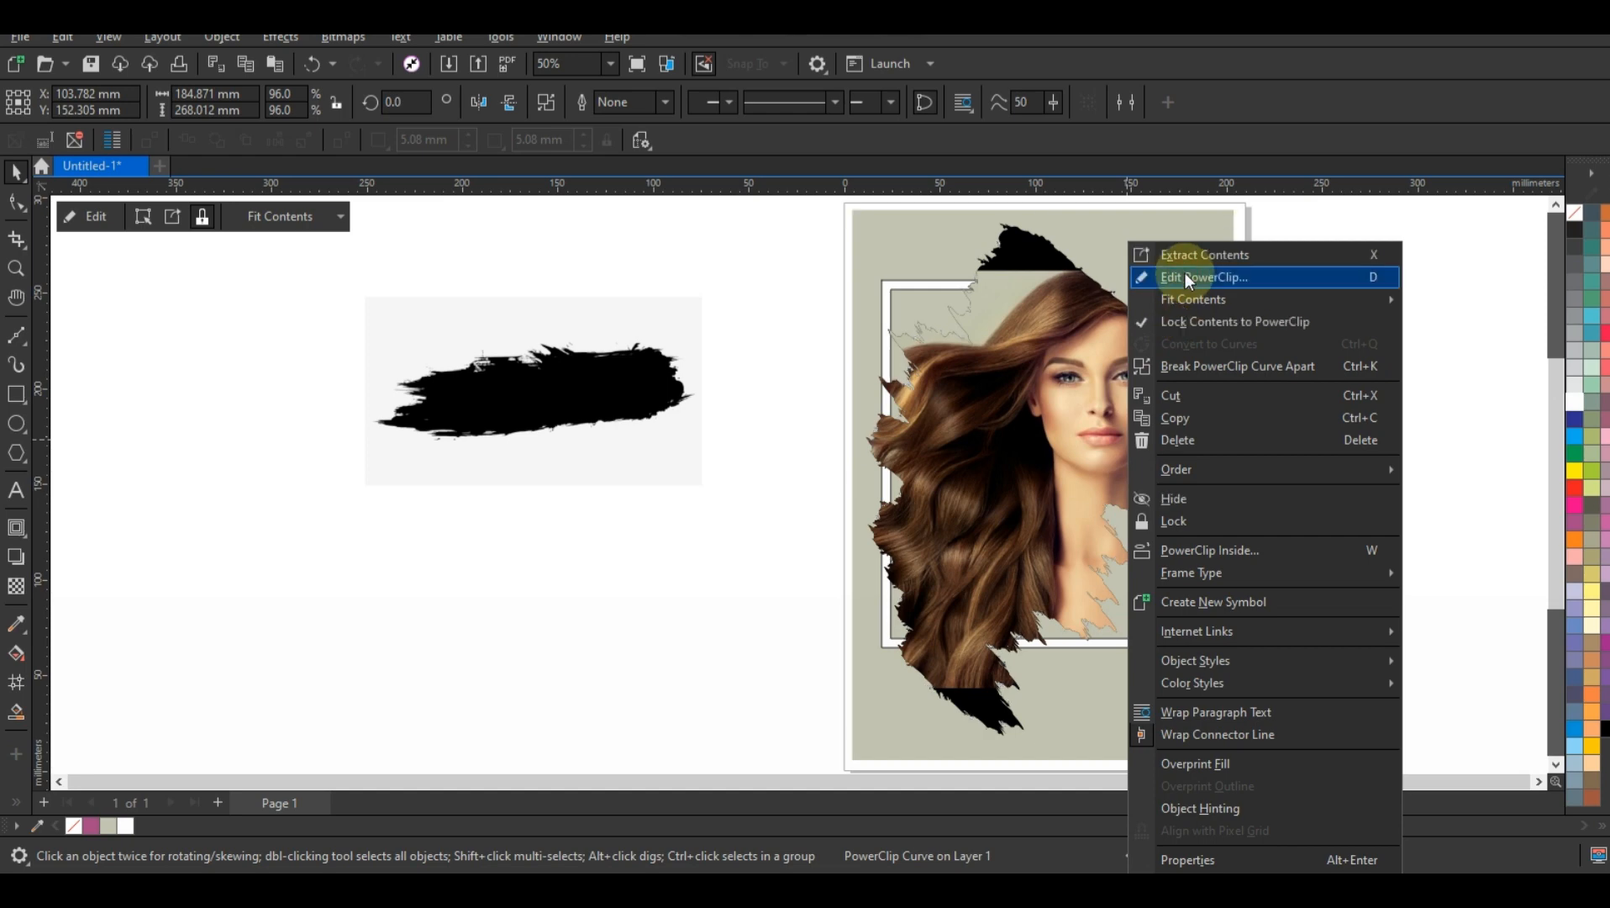
{"action": "left_click", "coordinate": [1186, 276]}
{"action": "left_click", "coordinate": [1106, 402]}
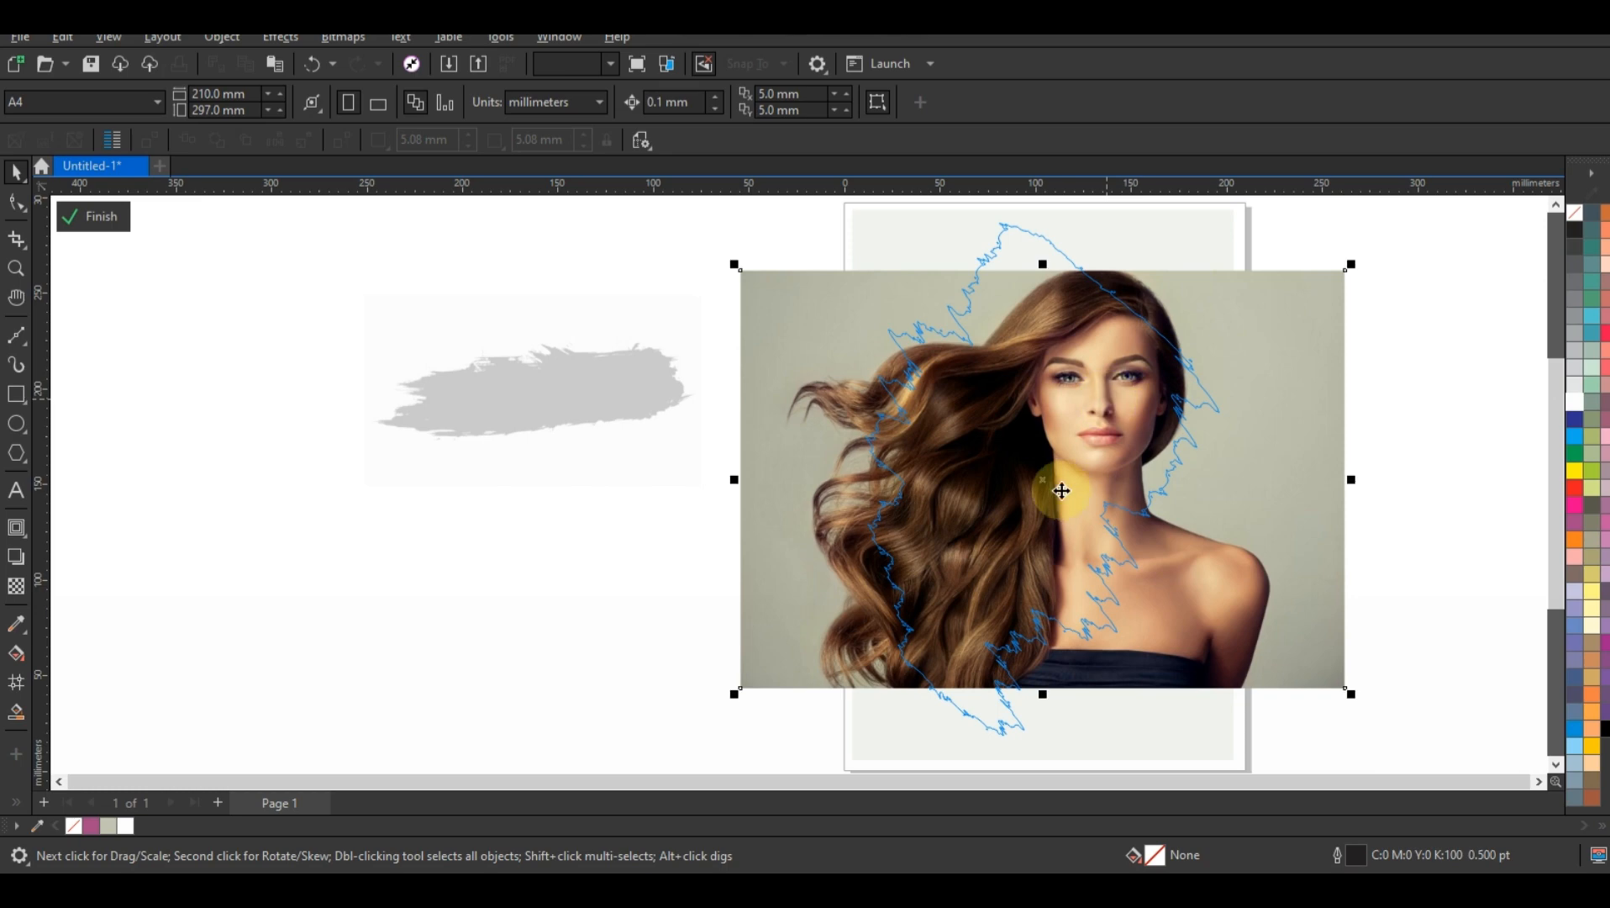
{"action": "key", "text": "F3"}
{"action": "left_click_drag", "start_coordinate": [865, 603], "coordinate": [927, 664]}
{"action": "left_click_drag", "start_coordinate": [1127, 565], "coordinate": [1176, 574]}
{"action": "left_click_drag", "start_coordinate": [1199, 371], "coordinate": [1211, 355]}
{"action": "left_click_drag", "start_coordinate": [1173, 414], "coordinate": [1217, 362]}
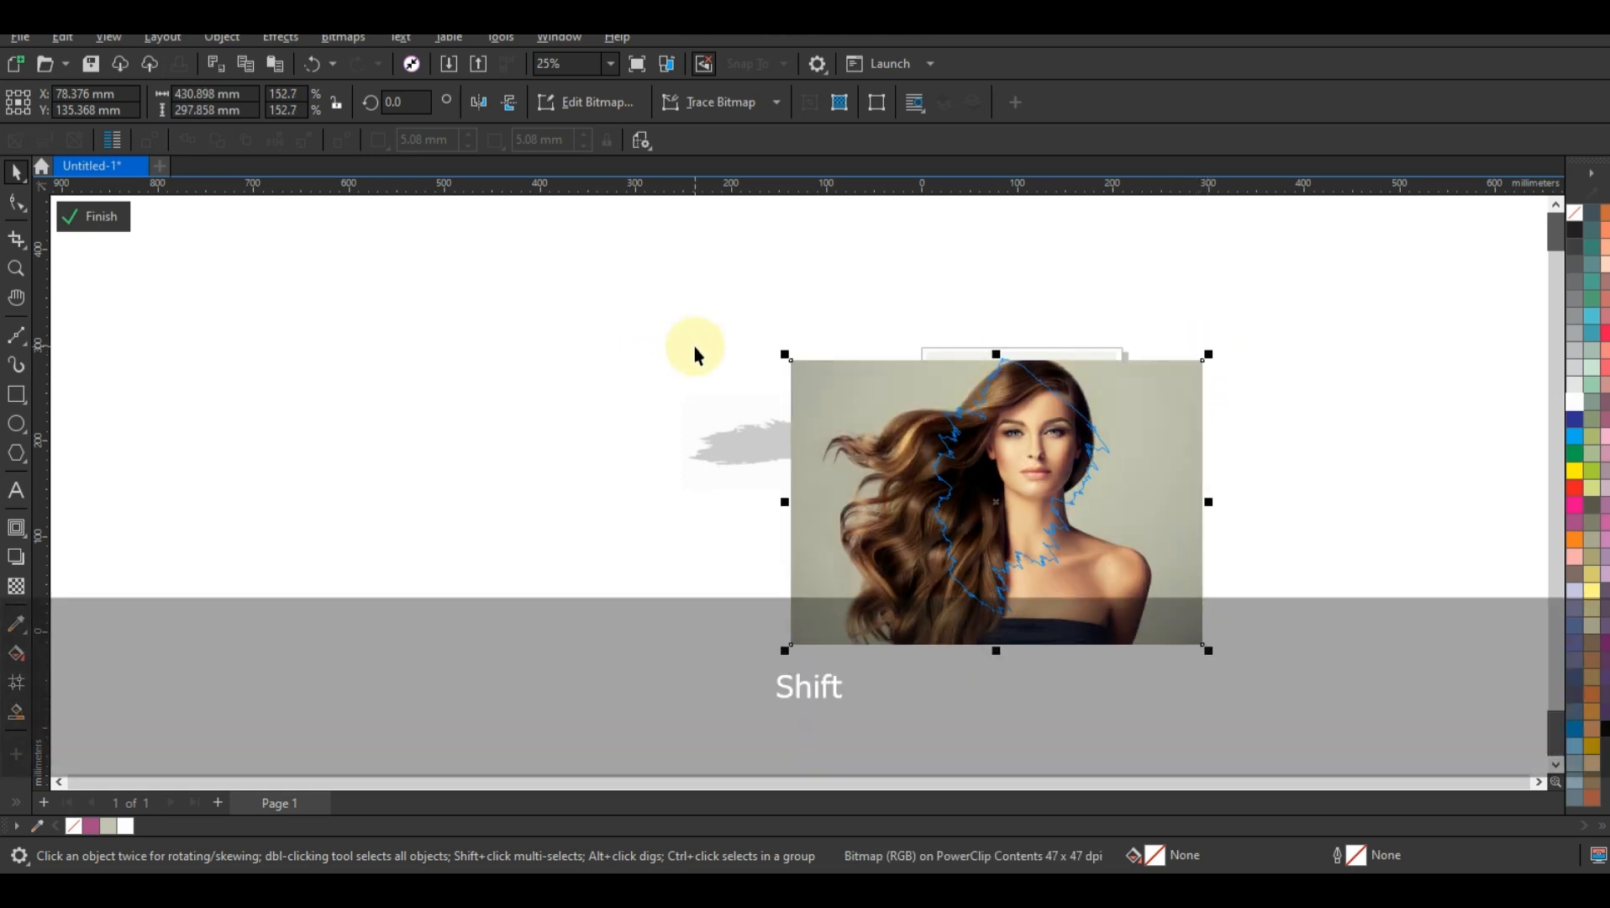
{"action": "left_click_drag", "start_coordinate": [785, 355], "coordinate": [778, 347]}
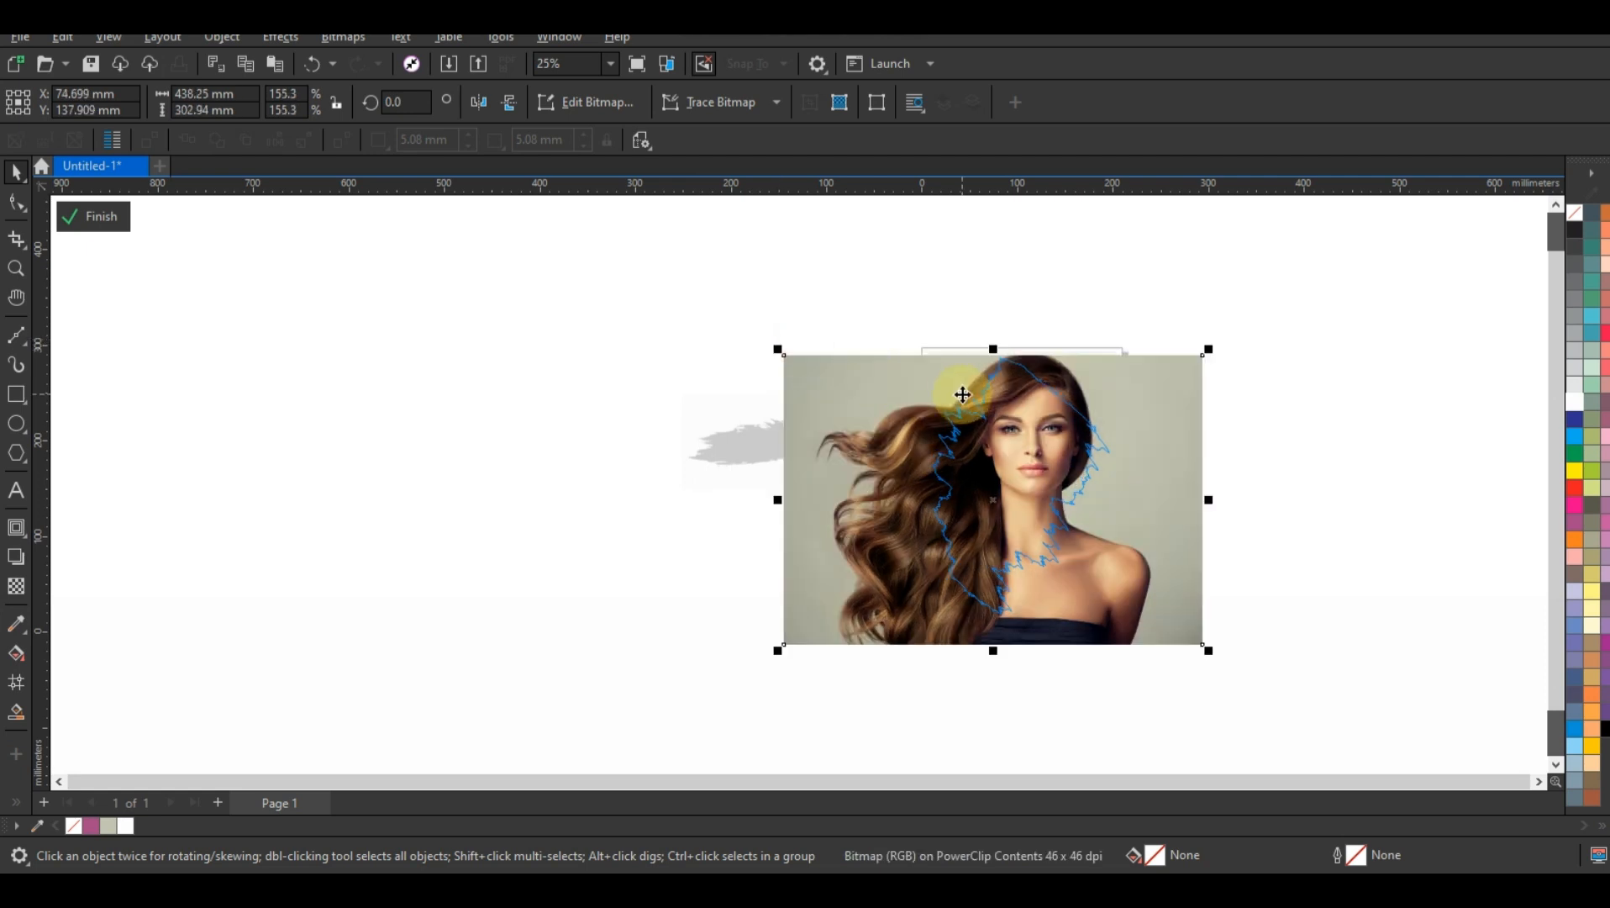
{"action": "left_click_drag", "start_coordinate": [1211, 652], "coordinate": [1221, 661]}
{"action": "key", "text": "f"}
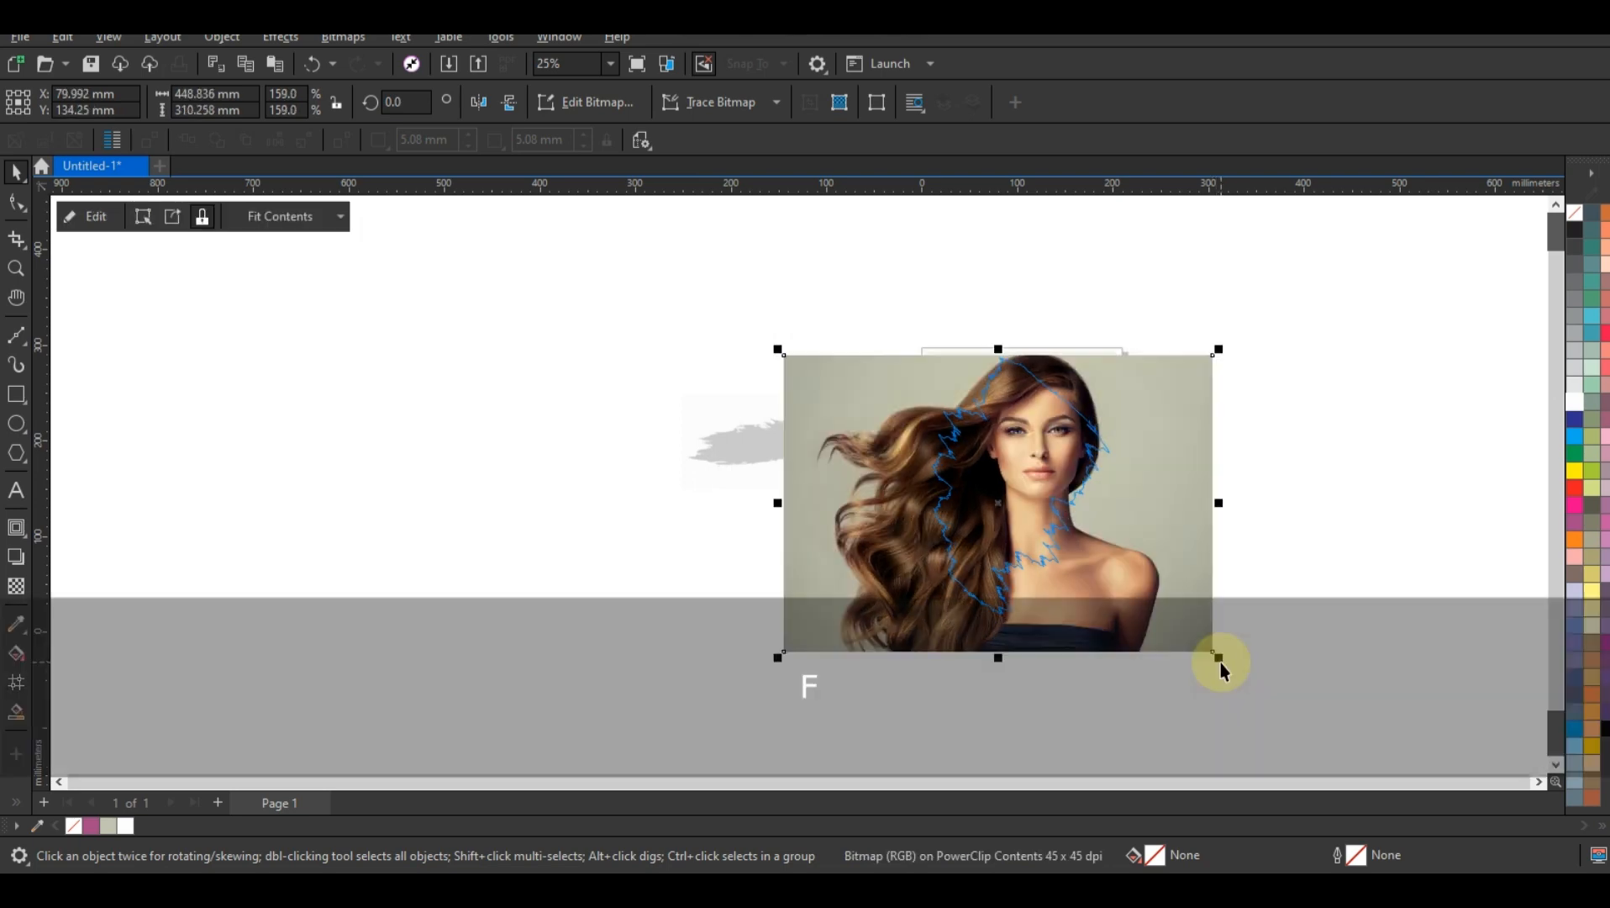
{"action": "left_click", "coordinate": [1243, 638]}
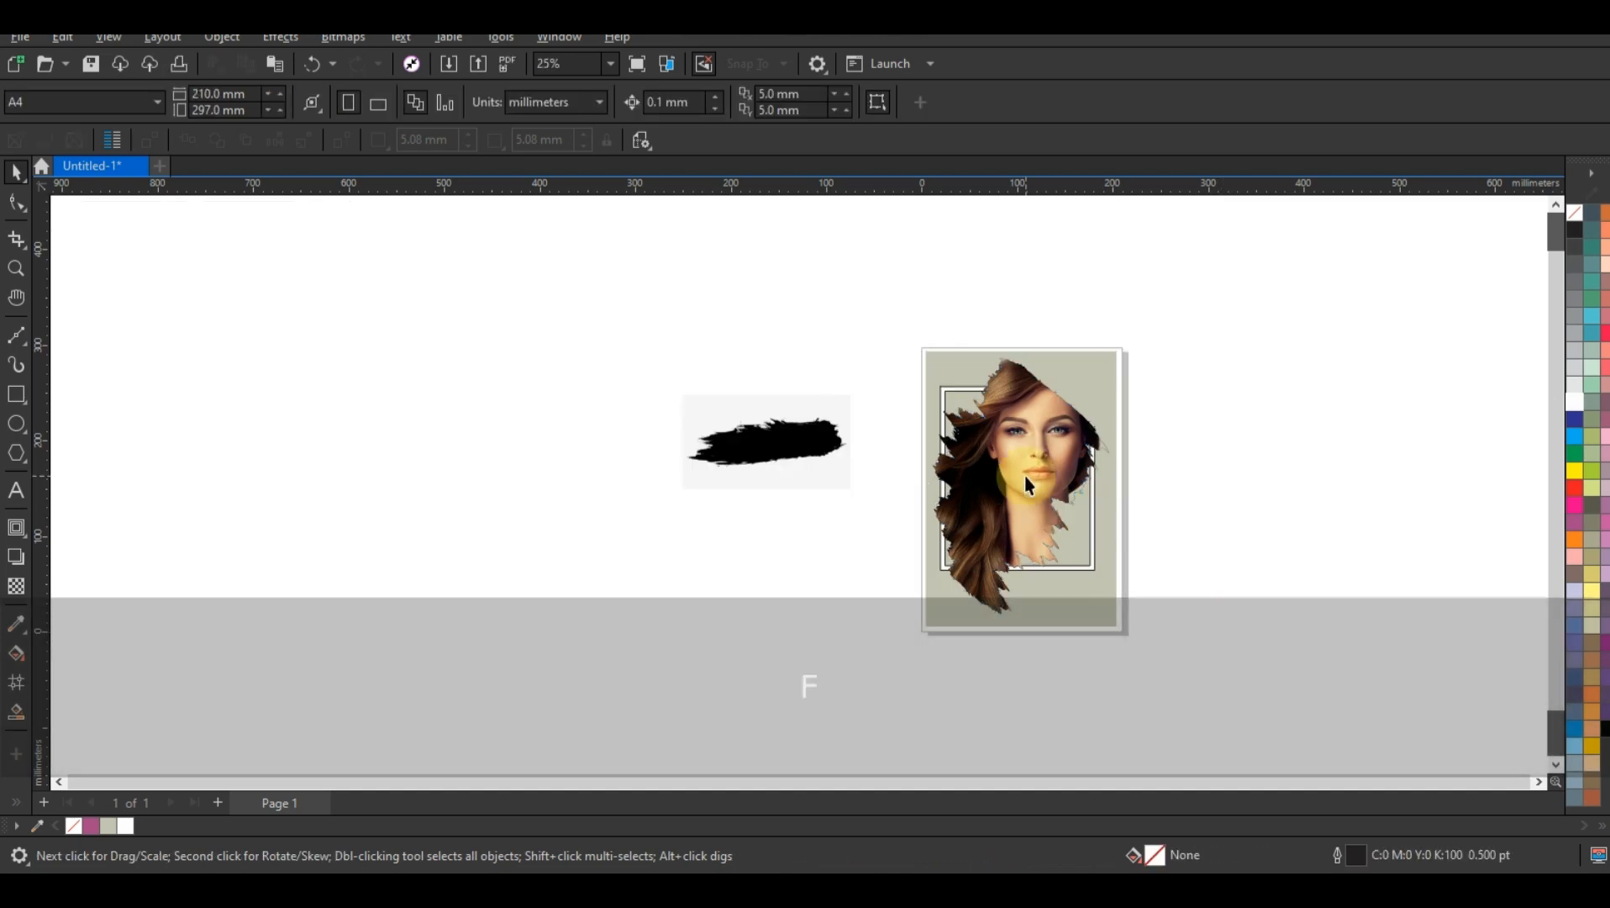
Step: Set the outline of the portrait-filled brush shape to no color
{"action": "left_click", "coordinate": [1024, 476]}
{"action": "right_click", "coordinate": [1570, 216]}
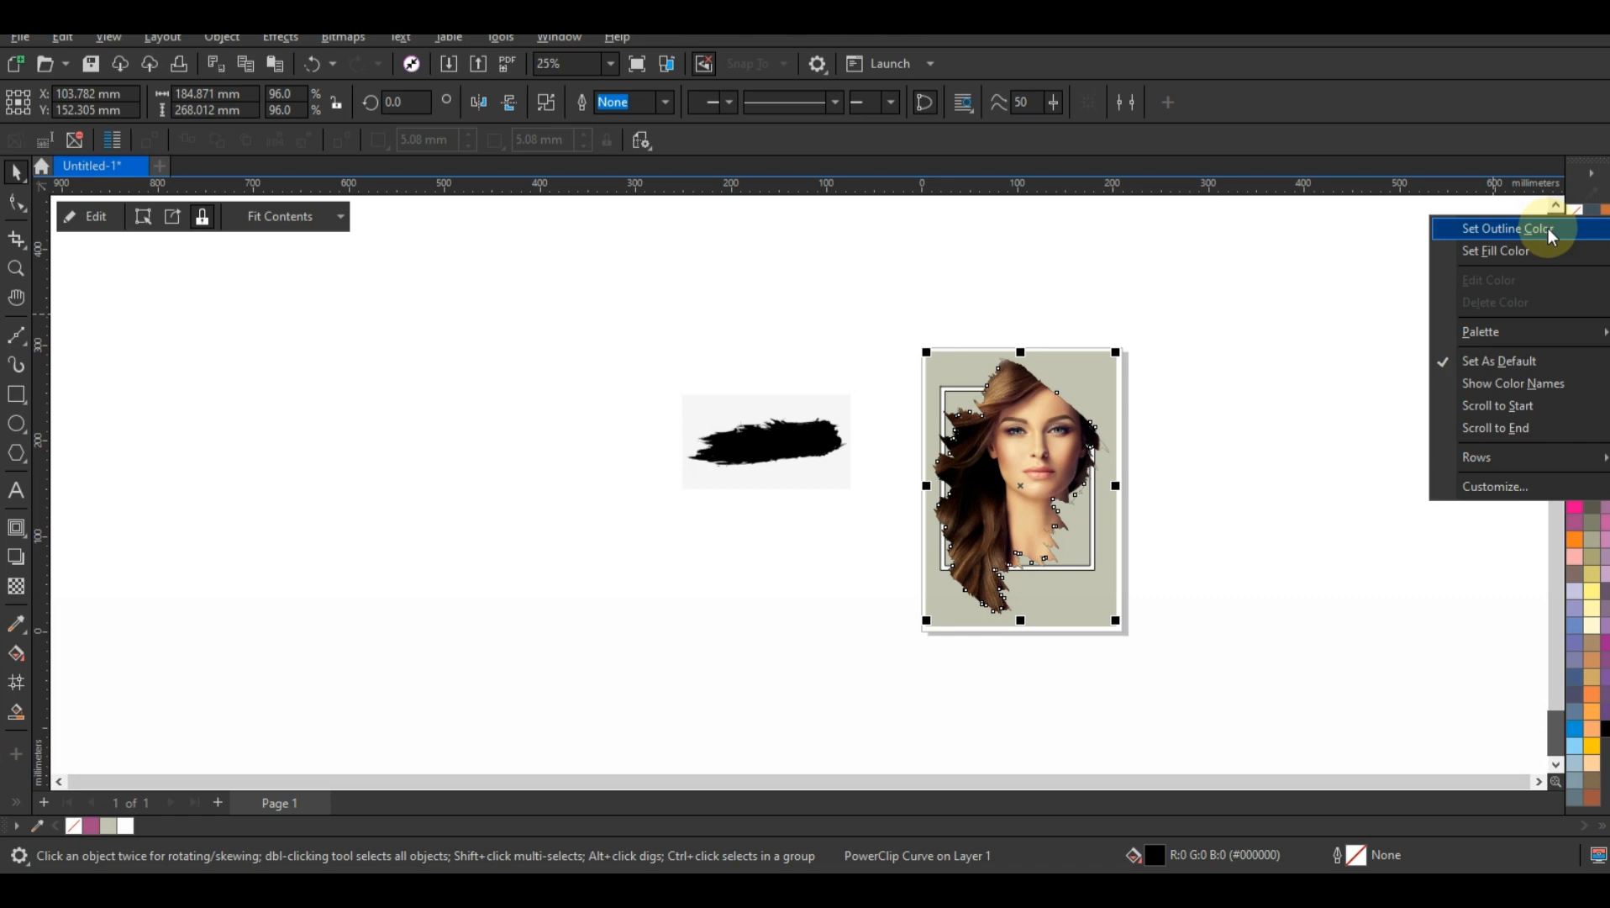
{"action": "left_click", "coordinate": [1546, 228]}
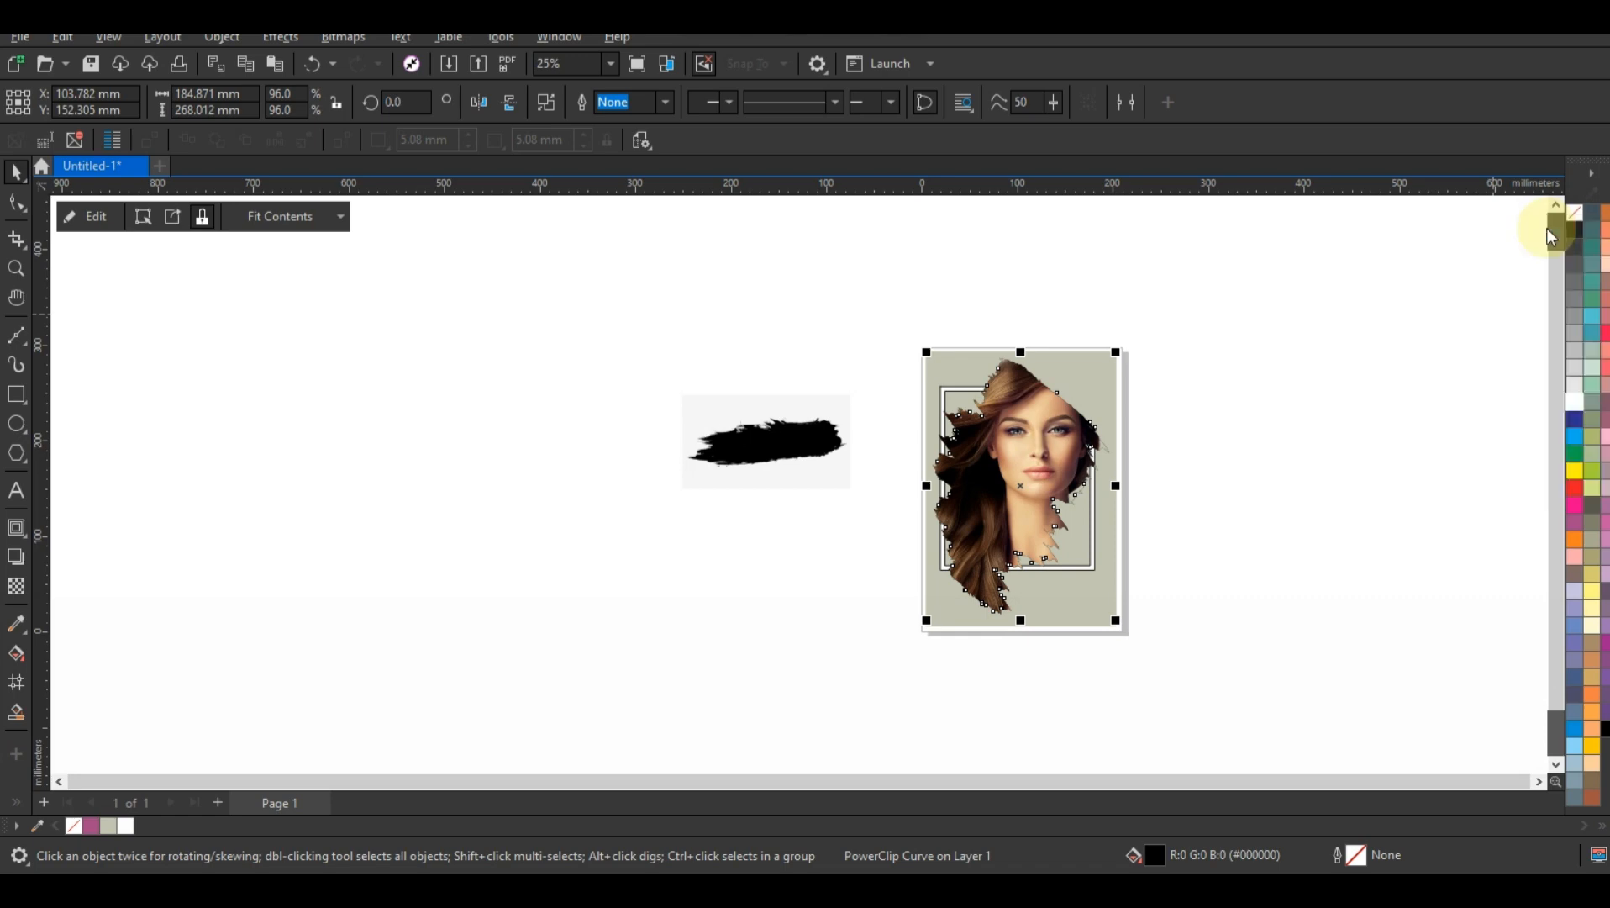
{"action": "left_click", "coordinate": [1224, 387]}
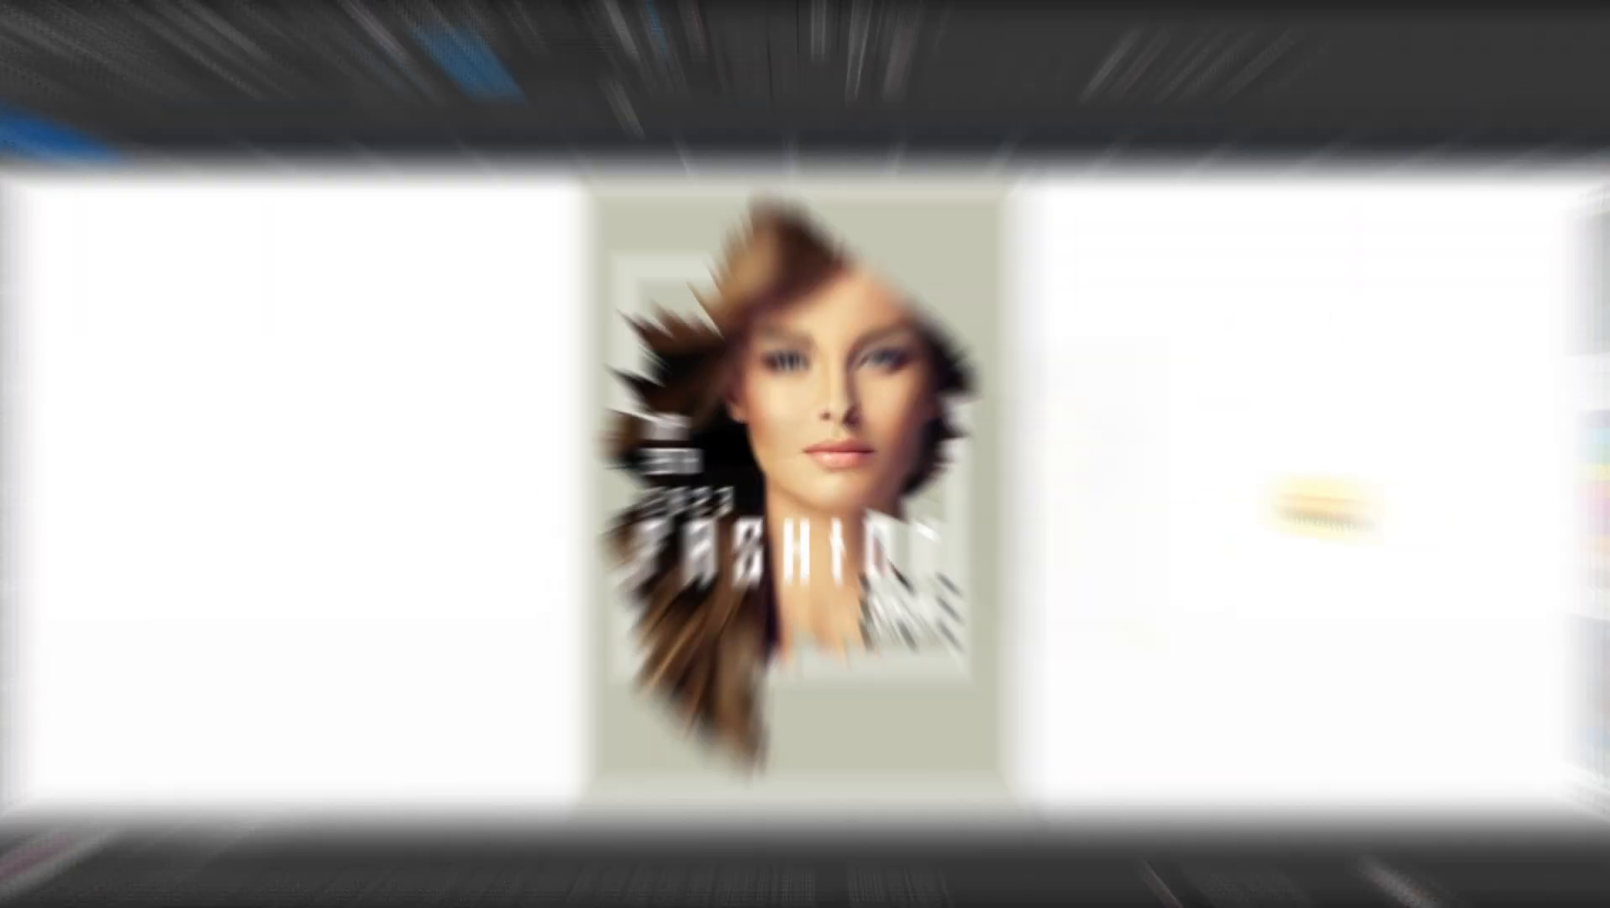
Step: Preview the finished Fashion Show poster in full screen and return to the whole-page view
{"action": "key", "text": "F9"}
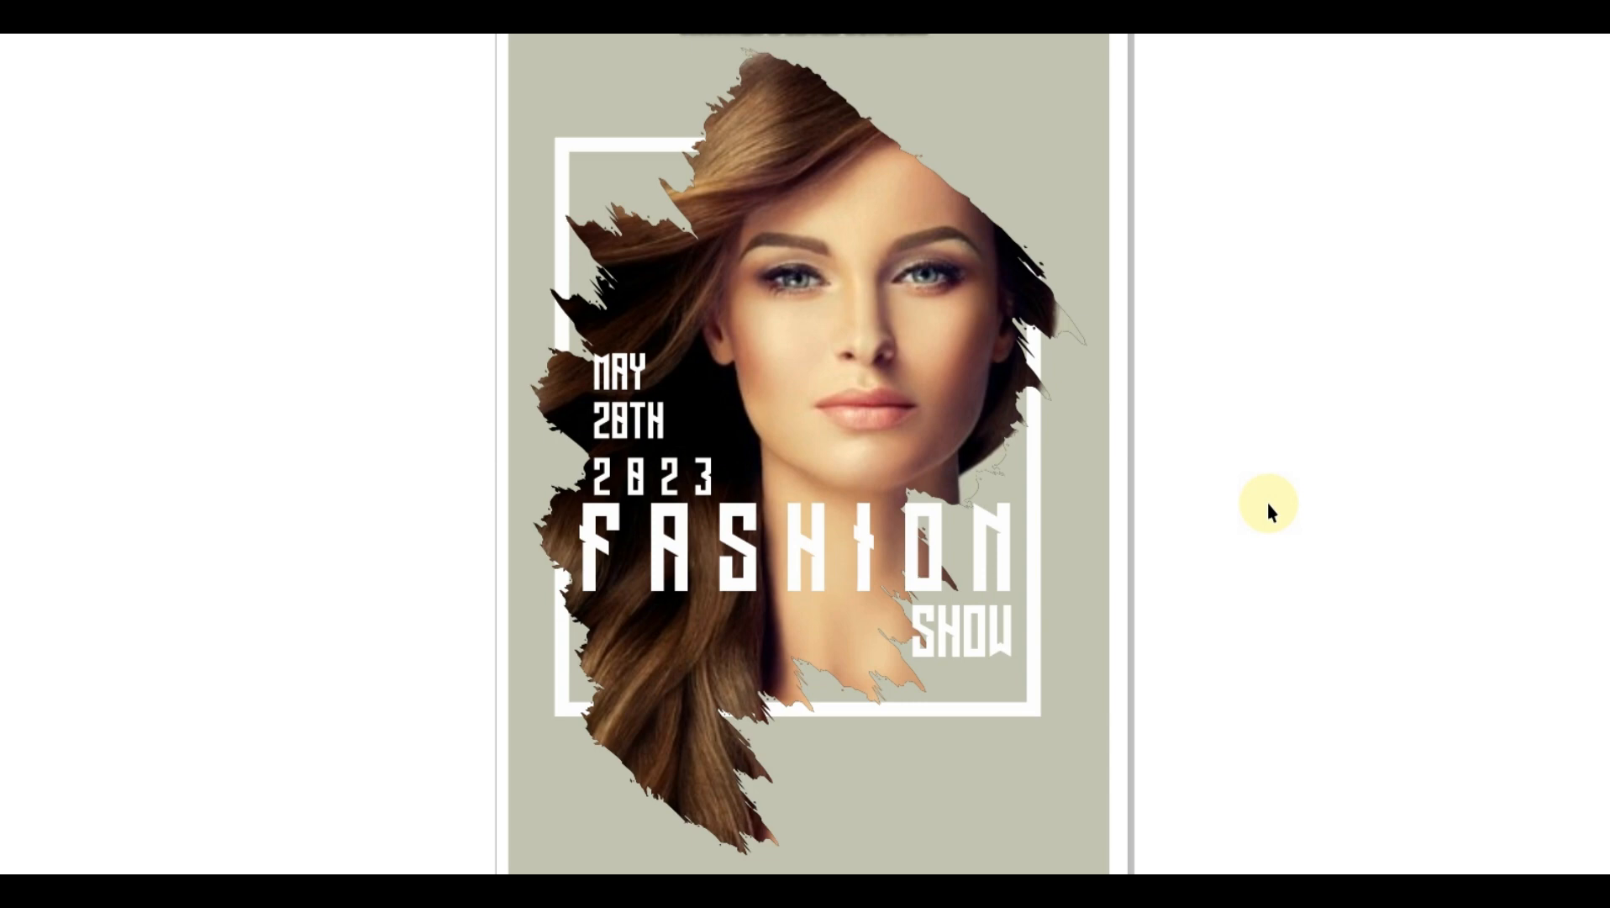
{"action": "left_click", "coordinate": [1267, 502]}
{"action": "key", "text": "shift+F4"}
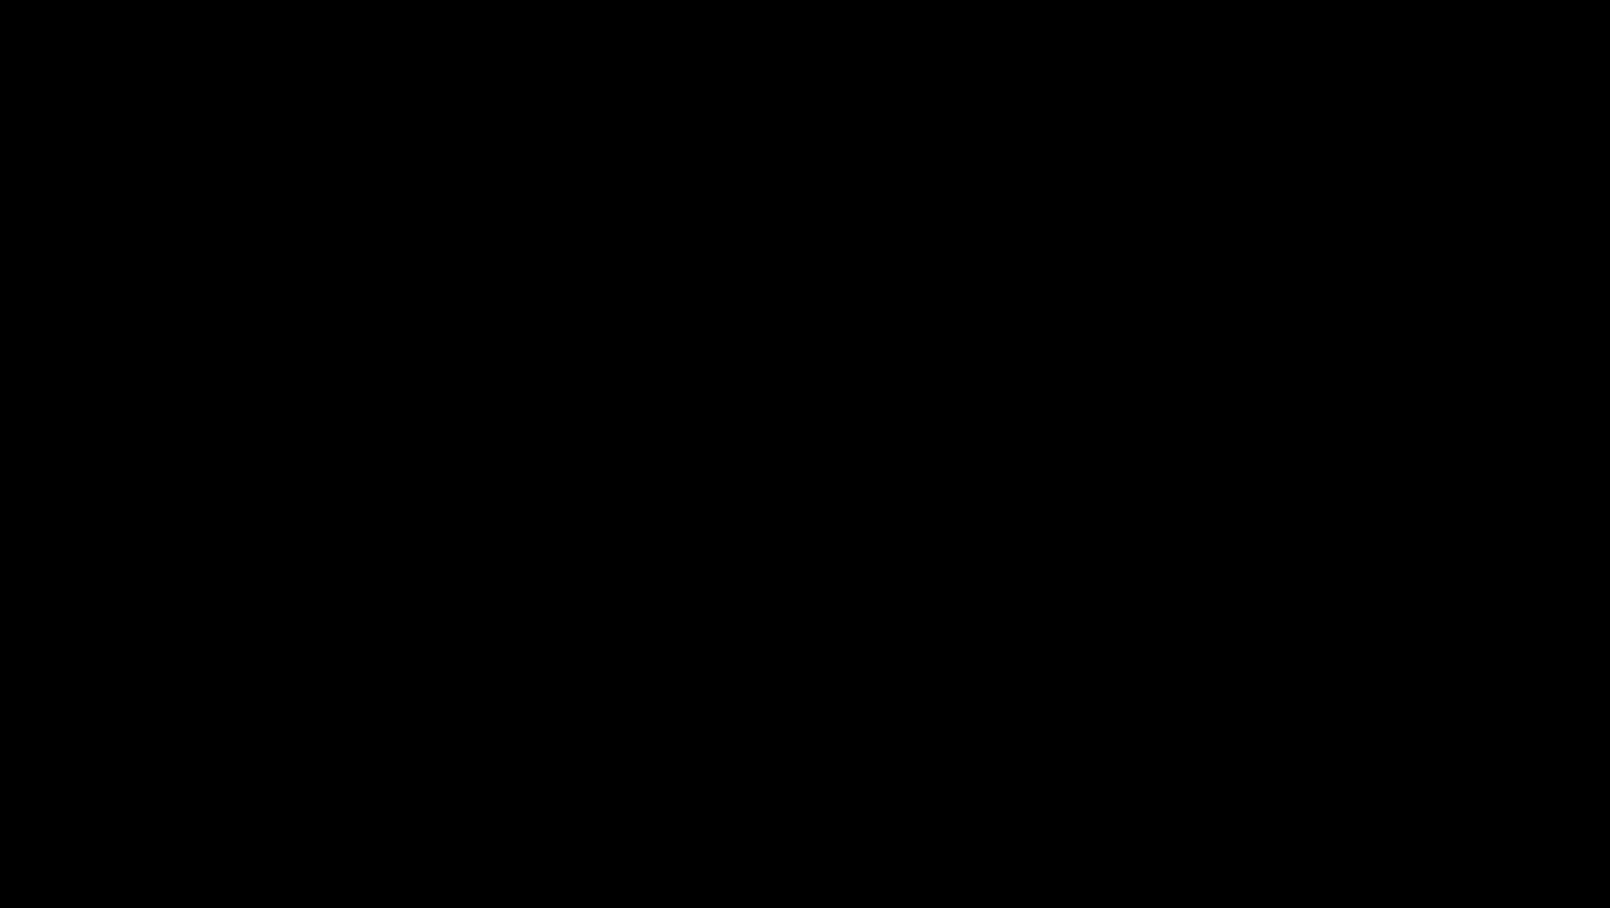